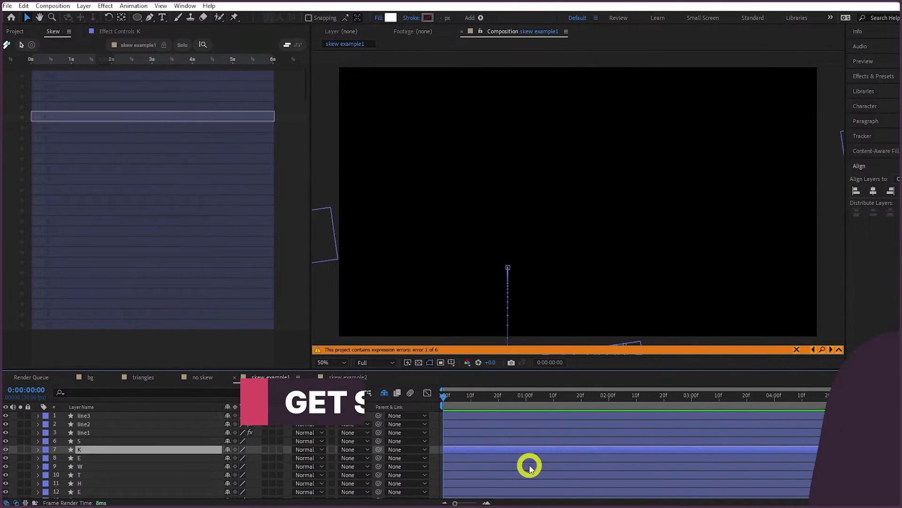
Preview the text animation and open the Skew extension.
key(space)
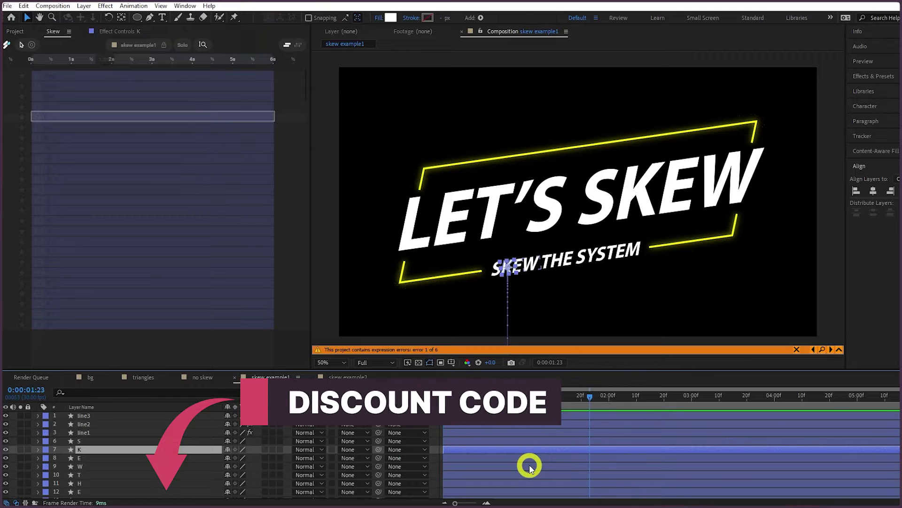
click(185, 6)
click(266, 55)
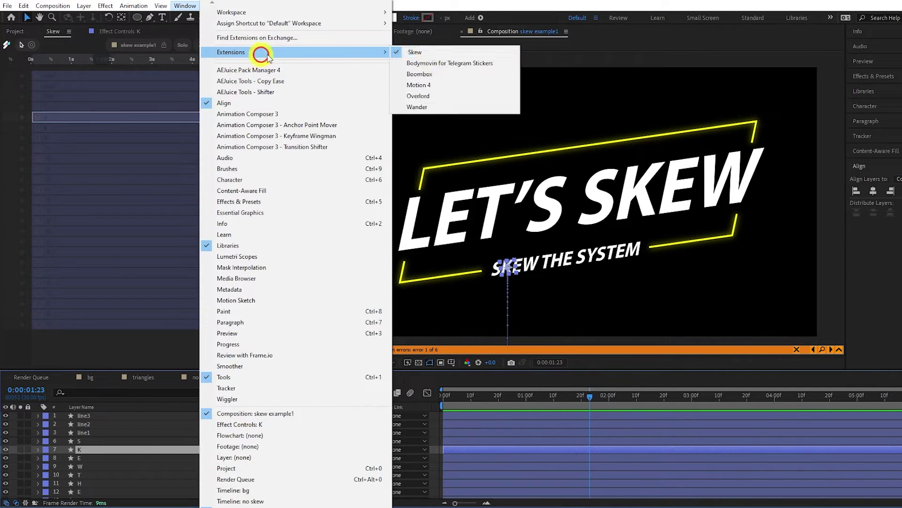
click(423, 53)
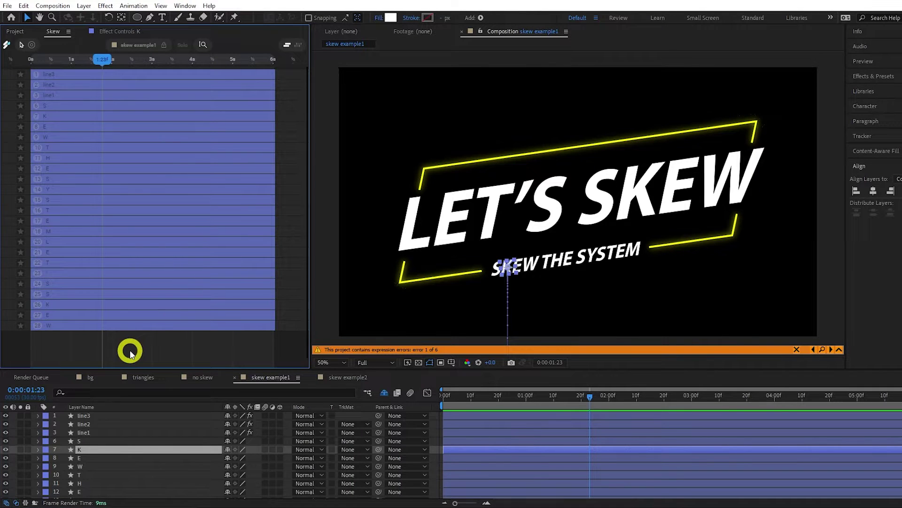
click(64, 442)
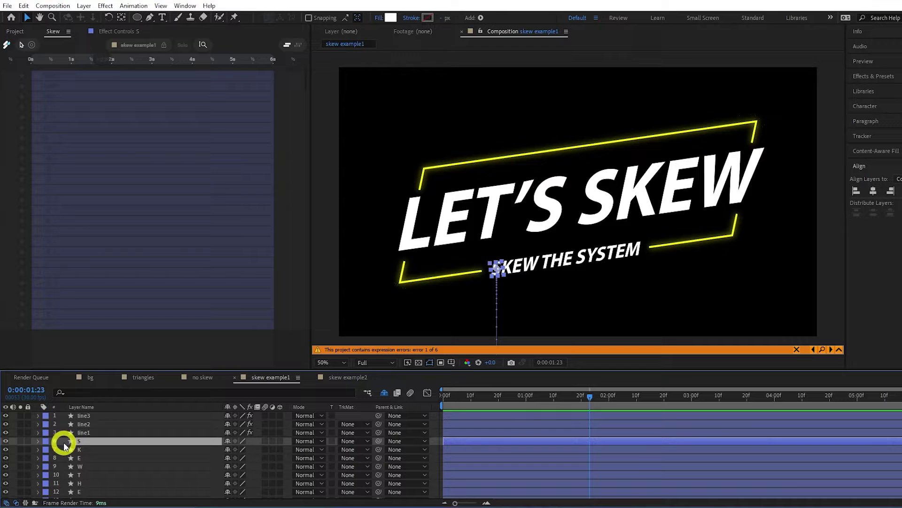
click(48, 443)
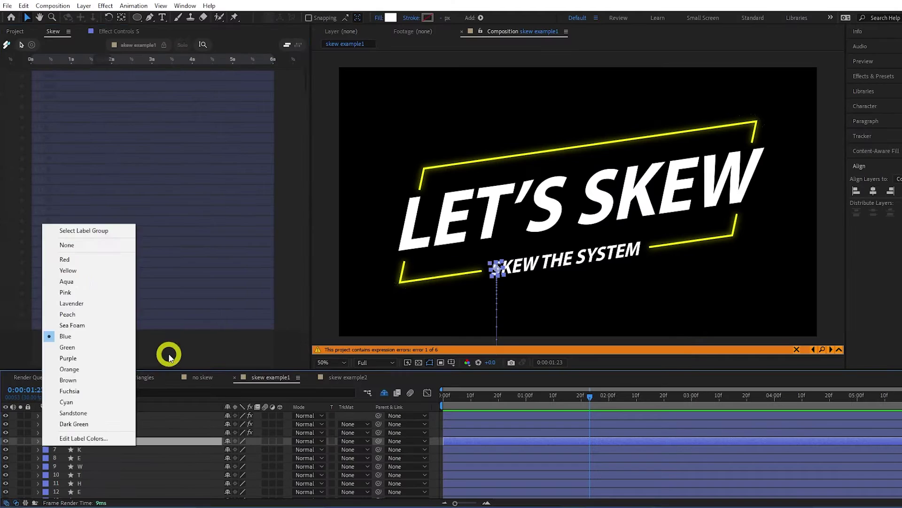
click(145, 350)
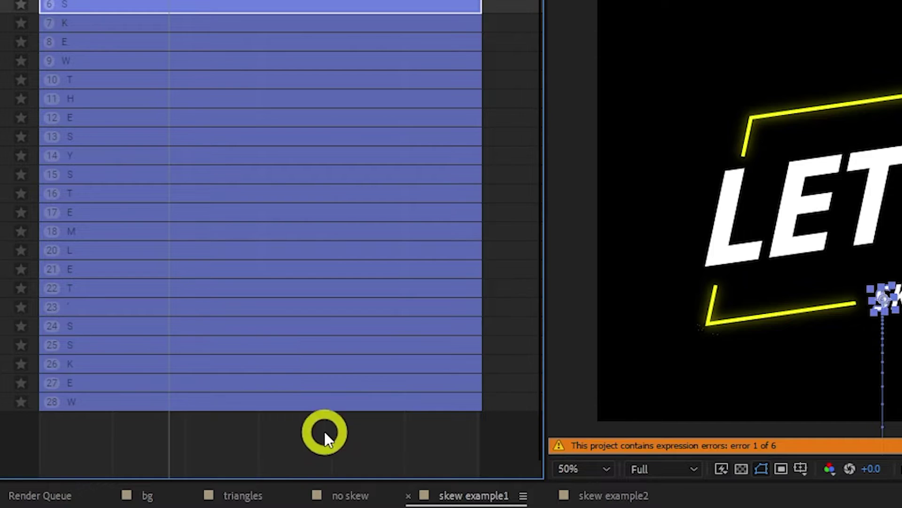
Label the four SKEW letter layers, 25 to 28, red in the Skew extension.
drag(192, 344, 139, 292)
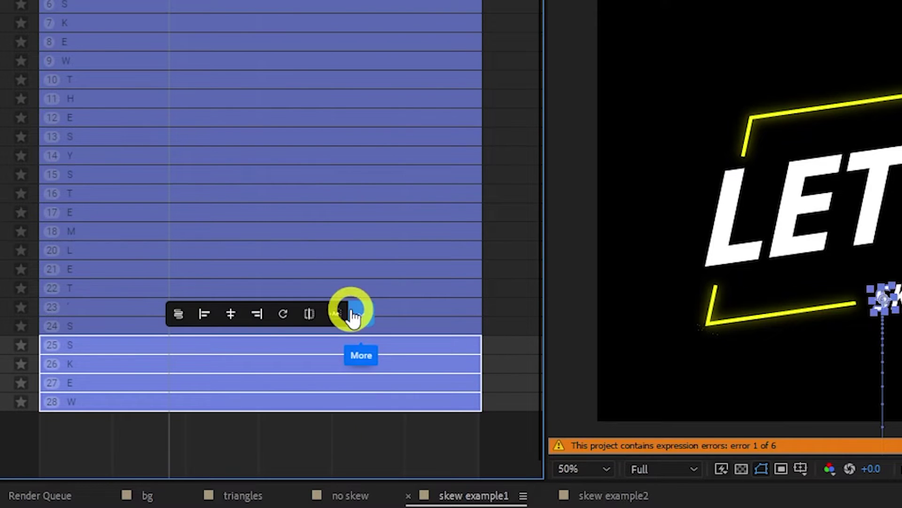
click(365, 321)
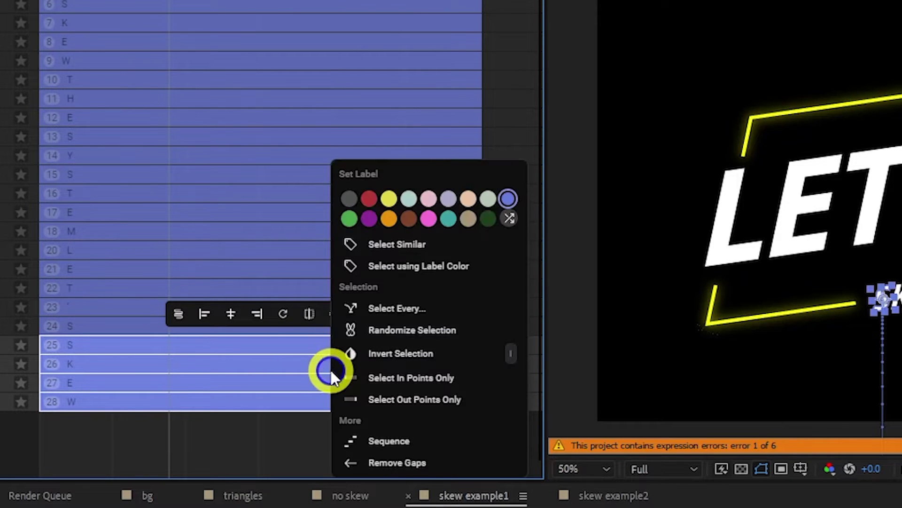
click(369, 206)
Label the LET'S letter layers, 20 to 24, purple.
click(141, 326)
shift+click(270, 255)
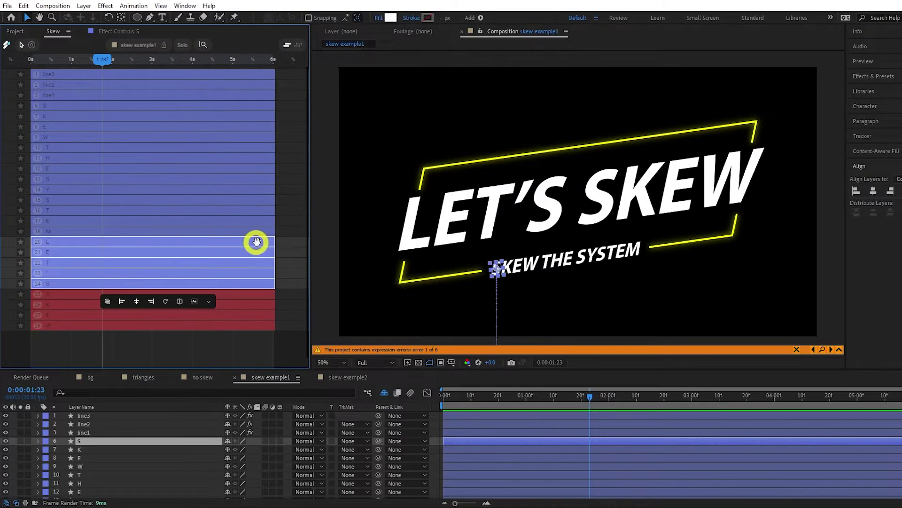
right_click(197, 249)
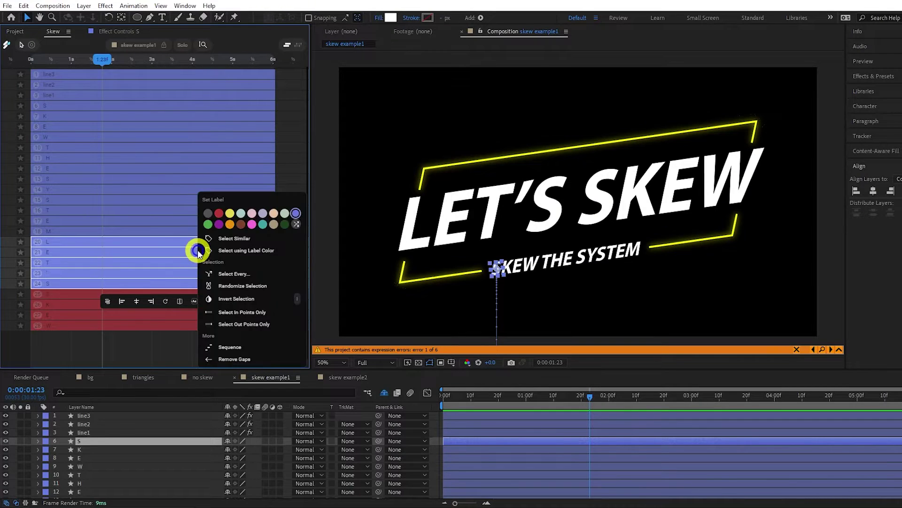
click(226, 226)
Label the SKEW THE SYSTEM letter layers, 6 to 18, yellow and preview the animation.
click(115, 201)
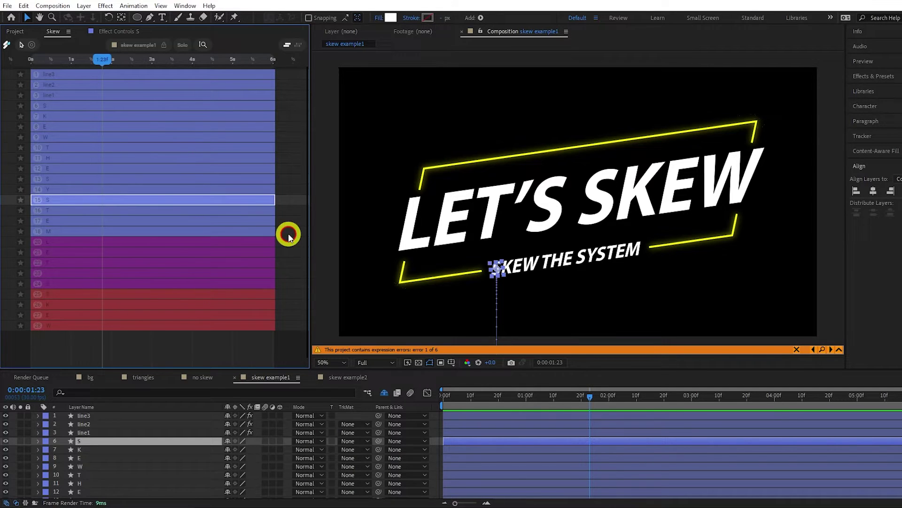
drag(288, 231, 100, 109)
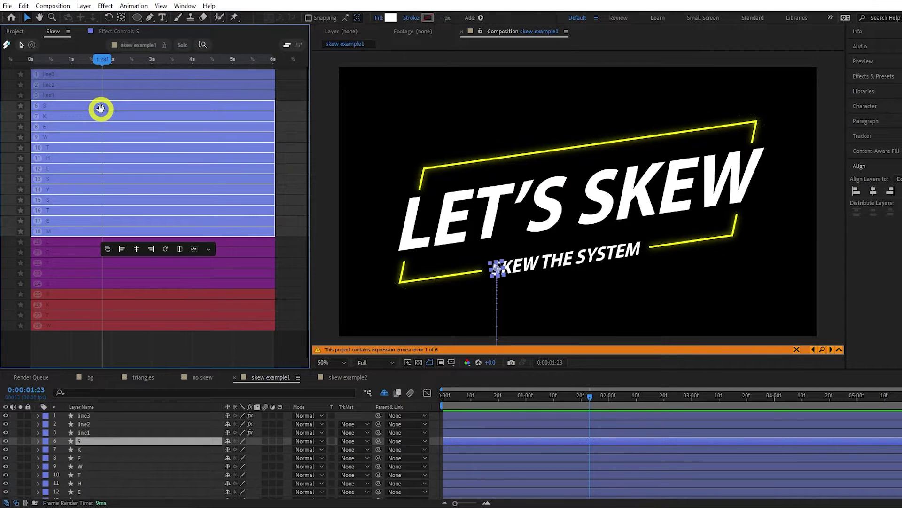
right_click(113, 151)
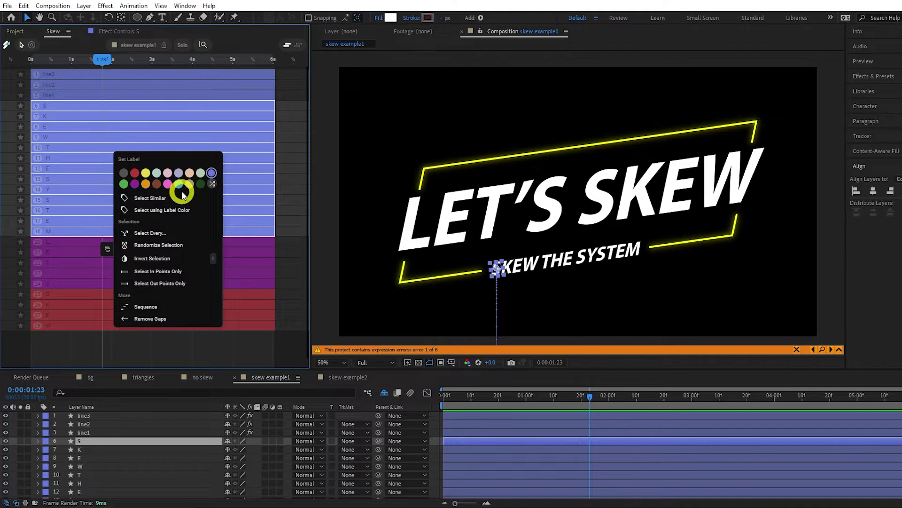
click(146, 173)
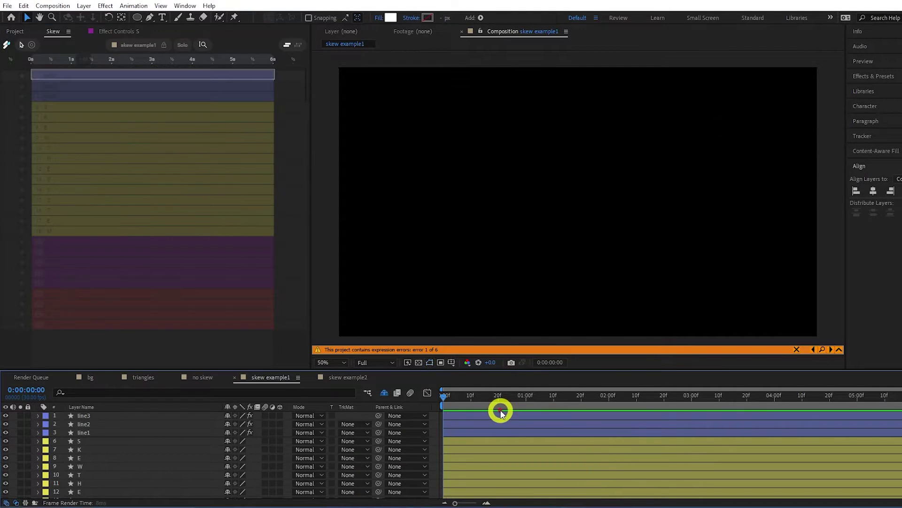
key(space)
key(space)
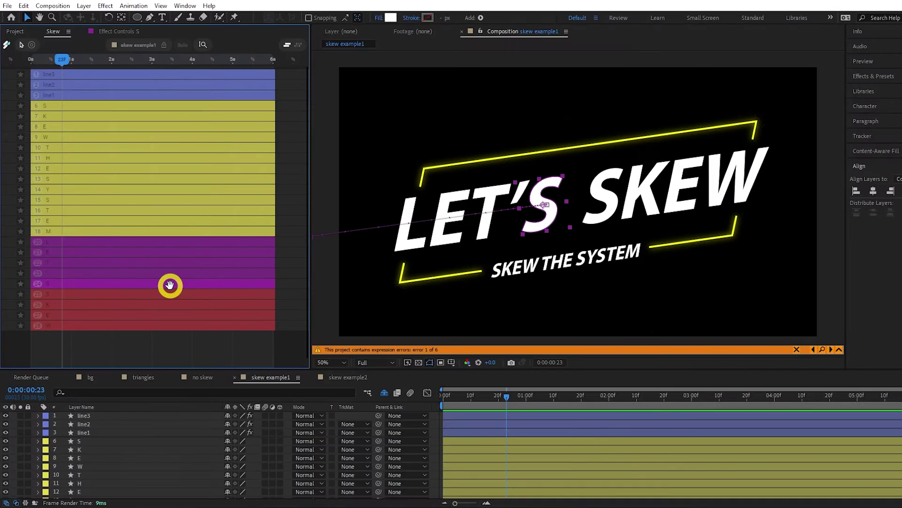
Select all purple layers by their label color and skew them into a 0.32-second linear stagger.
click(169, 285)
right_click(170, 284)
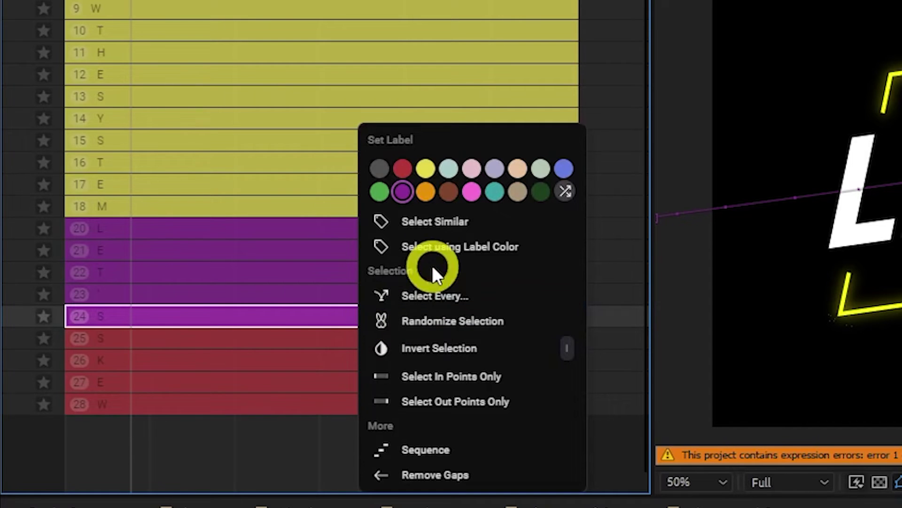
click(460, 238)
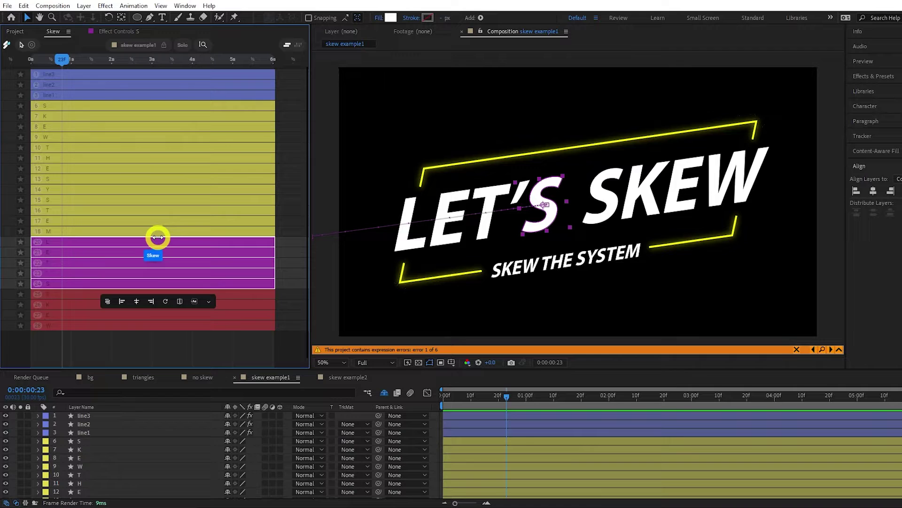
drag(157, 237, 92, 240)
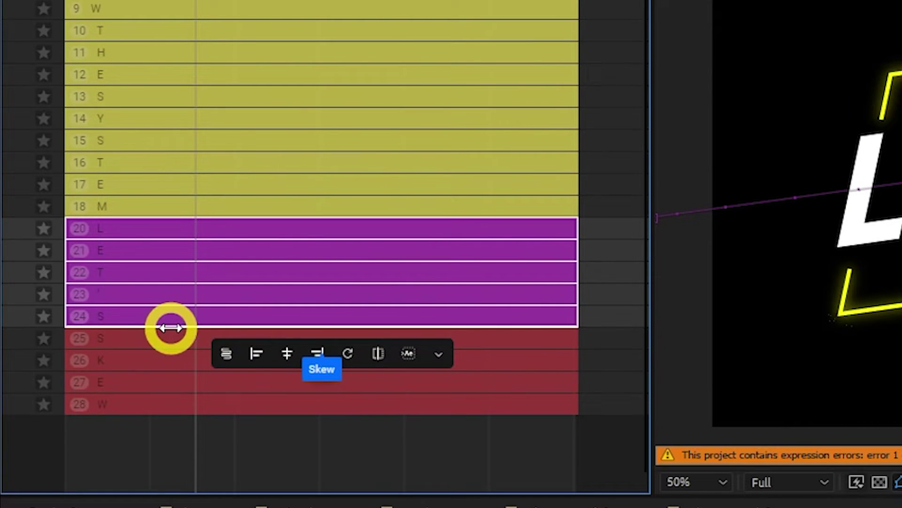
drag(171, 327, 198, 328)
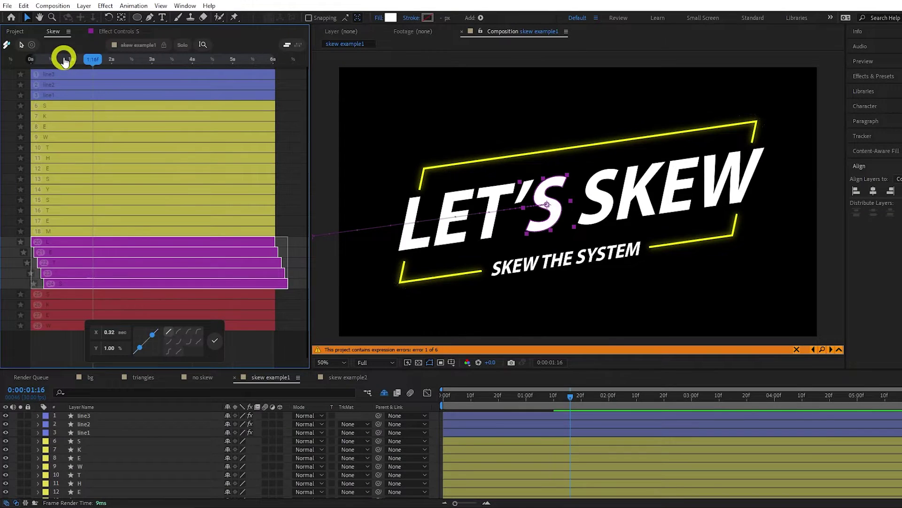
Preview the staggered LET'S letters from the start of the composition and accept the skew.
drag(63, 59, 32, 61)
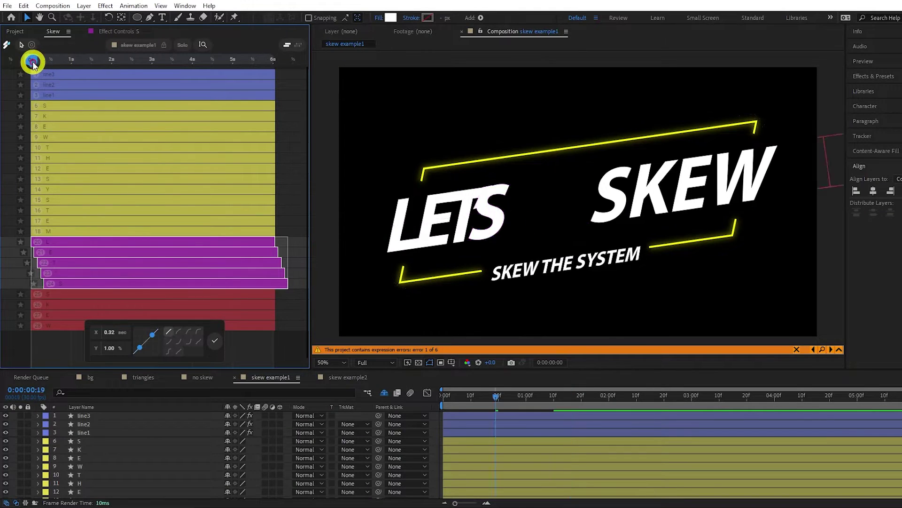
key(space)
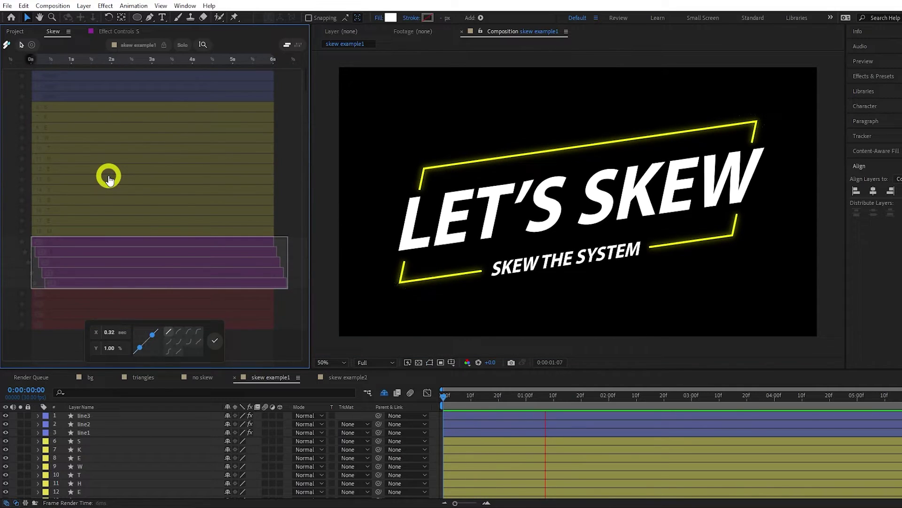
key(space)
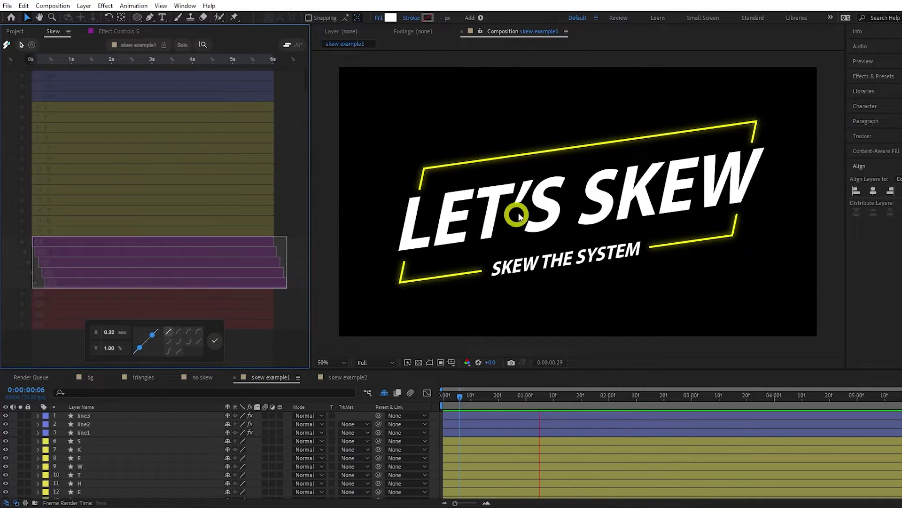
key(space)
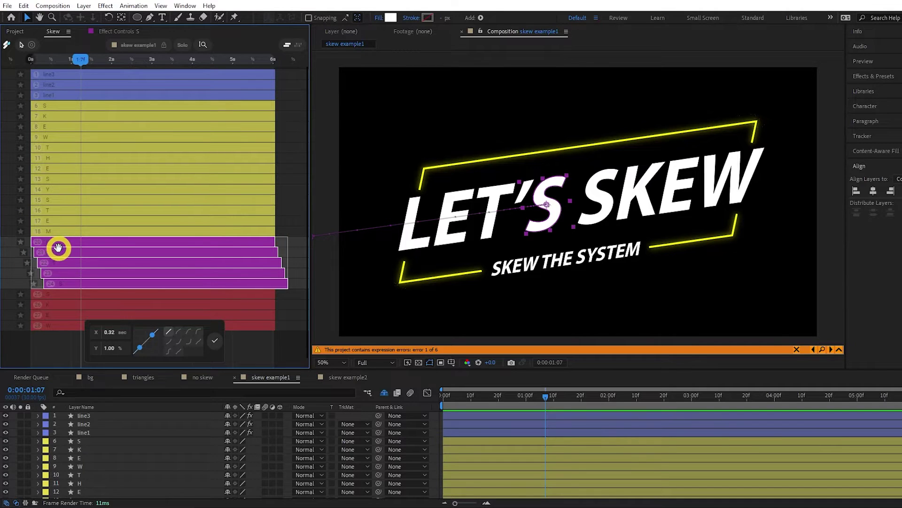
key(Return)
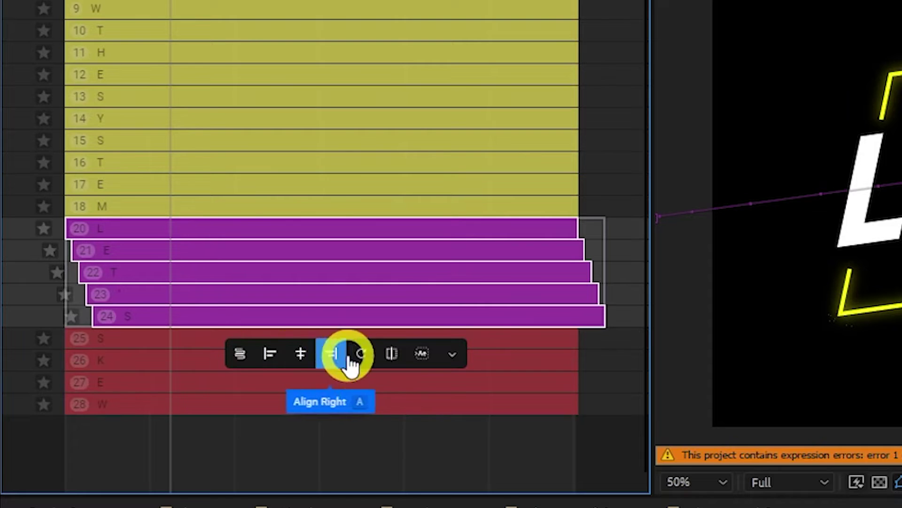
Reverse the stagger direction of the purple layers and preview the animation from the start.
click(385, 355)
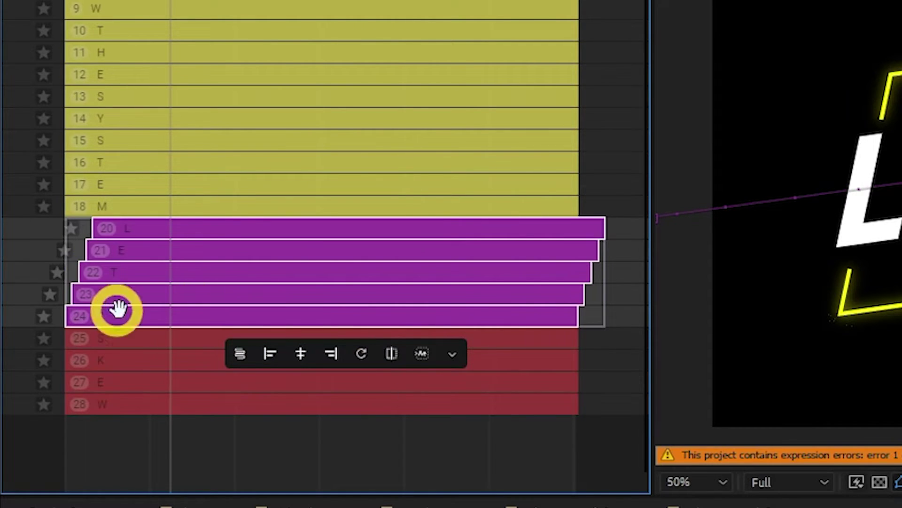
drag(49, 59, 28, 59)
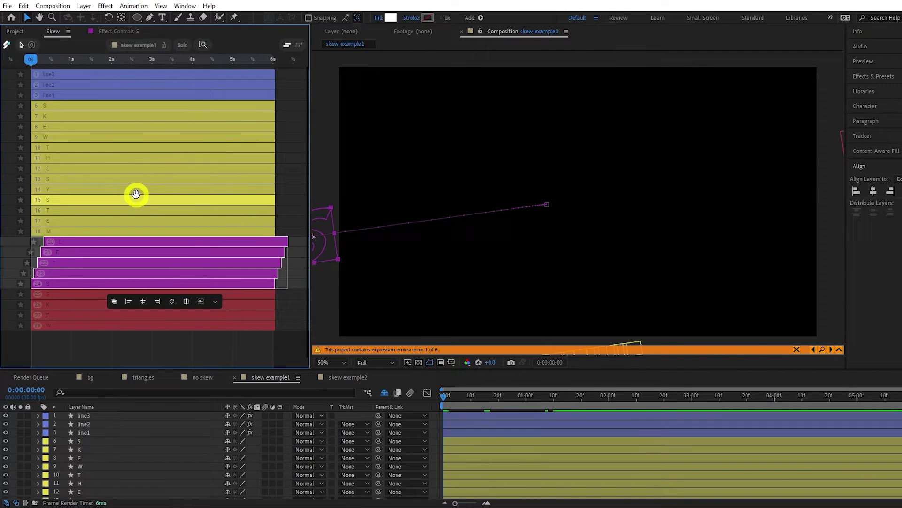
key(space)
key(space)
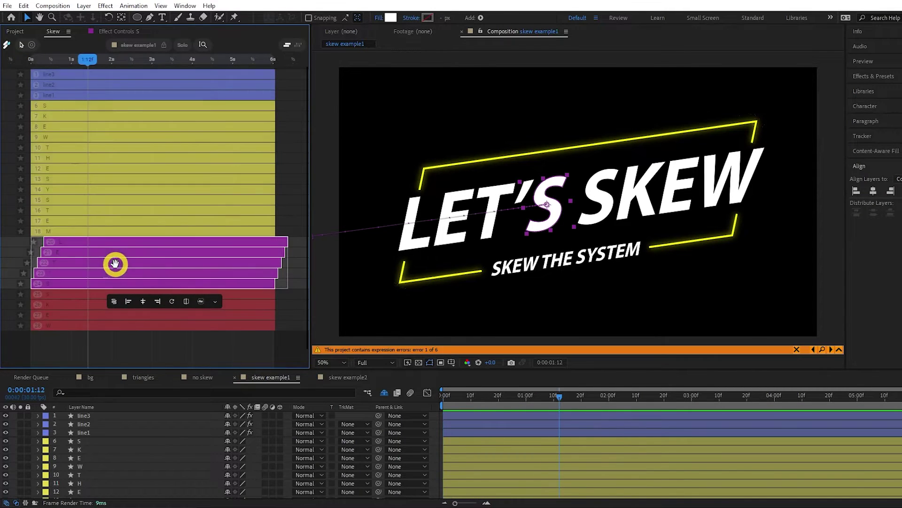
Flip the stagger of the purple layers back and forth several times.
key(shift+h)
key(shift+h)
key(shift+h)
key(shift+h)
key(shift+h)
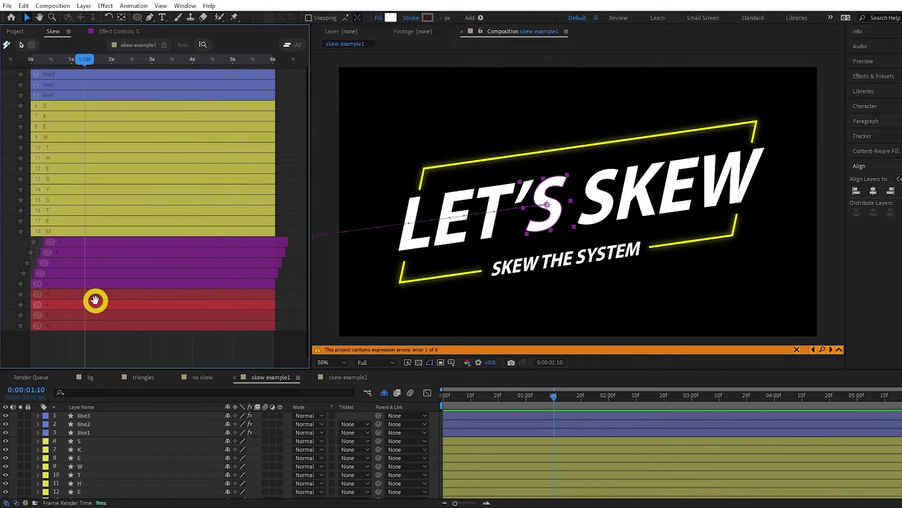
Select the red SKEW layers, 25 to 28, and skew them into a 0.37-second linear stagger.
drag(97, 295, 103, 296)
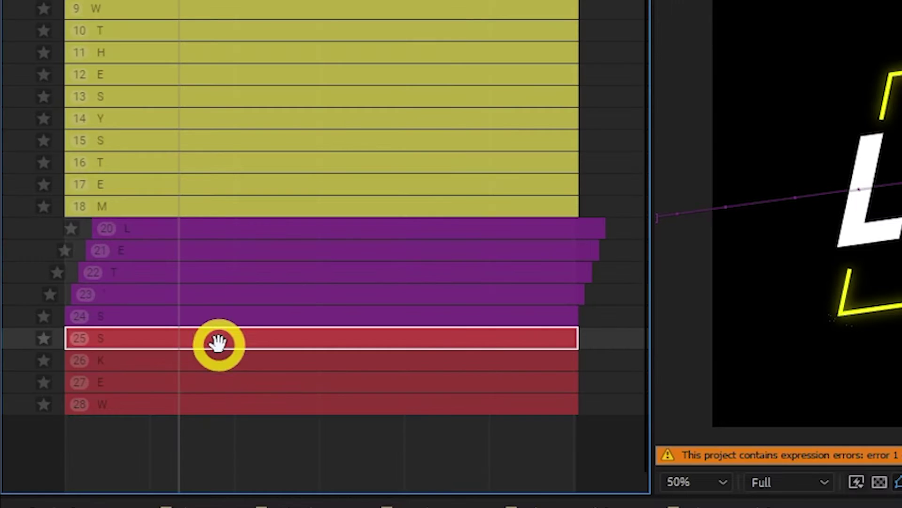
shift+click(214, 407)
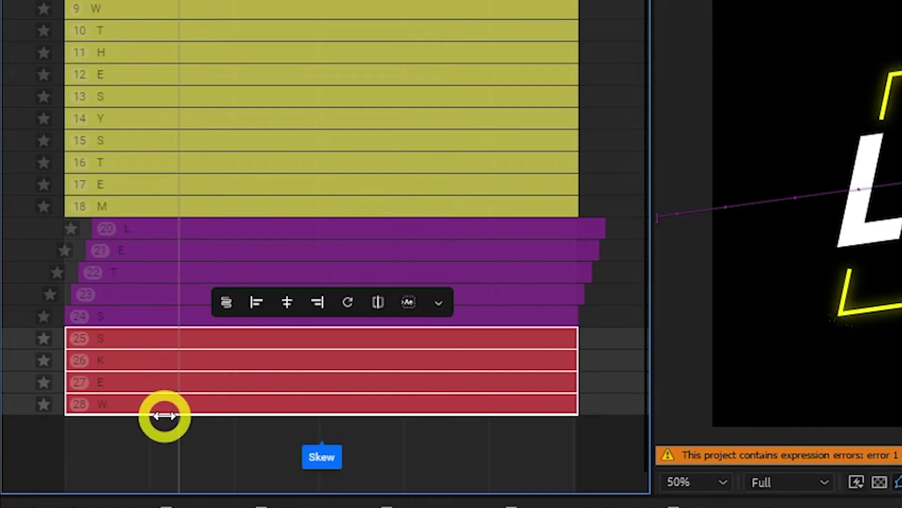
drag(164, 416, 193, 411)
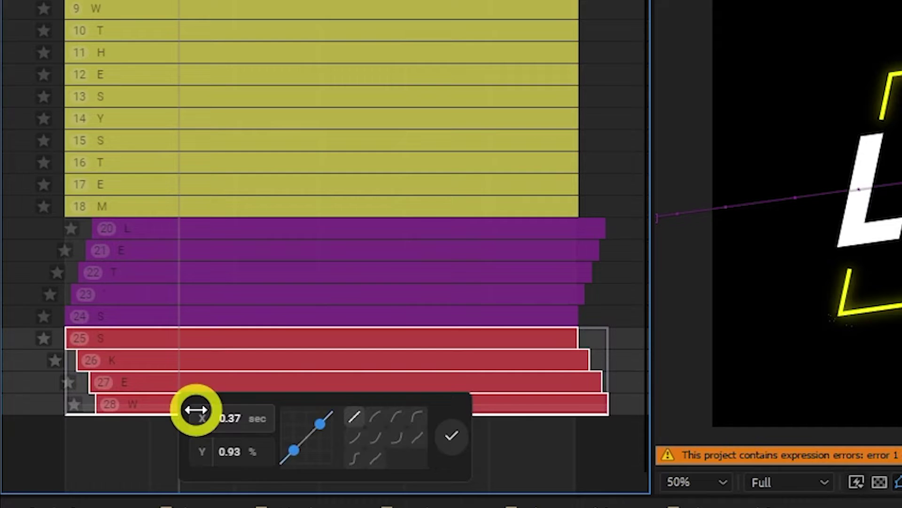
Play the animation from the start to check the staggered SKEW letters.
drag(84, 59, 26, 59)
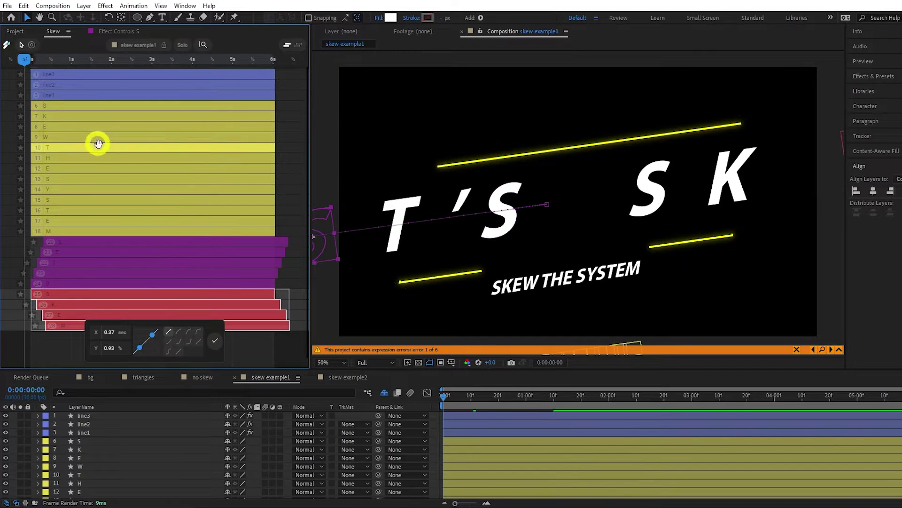
key(space)
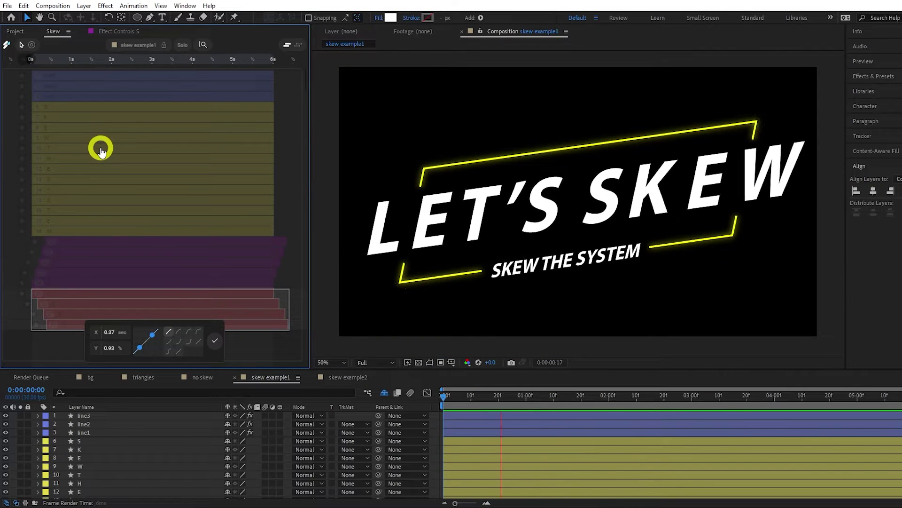
key(space)
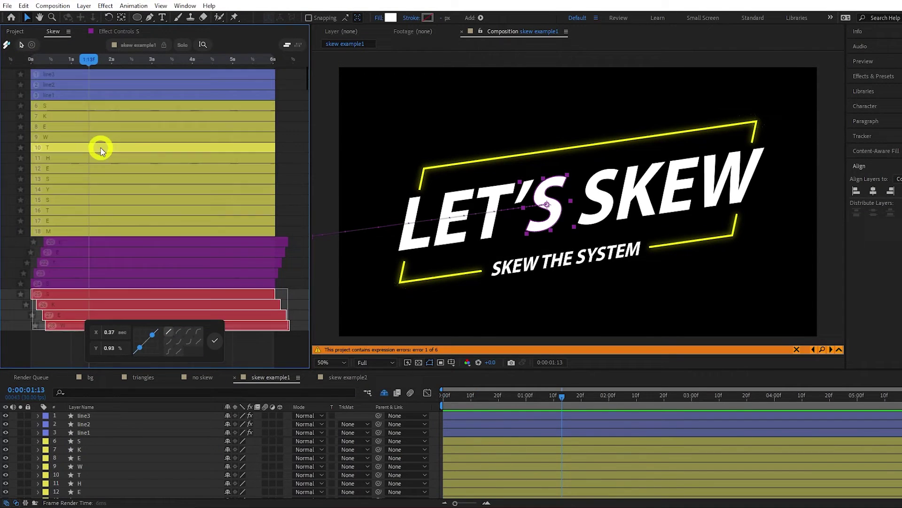
Select all the yellow letter layers, 6 to 18, by their shared label color.
click(495, 267)
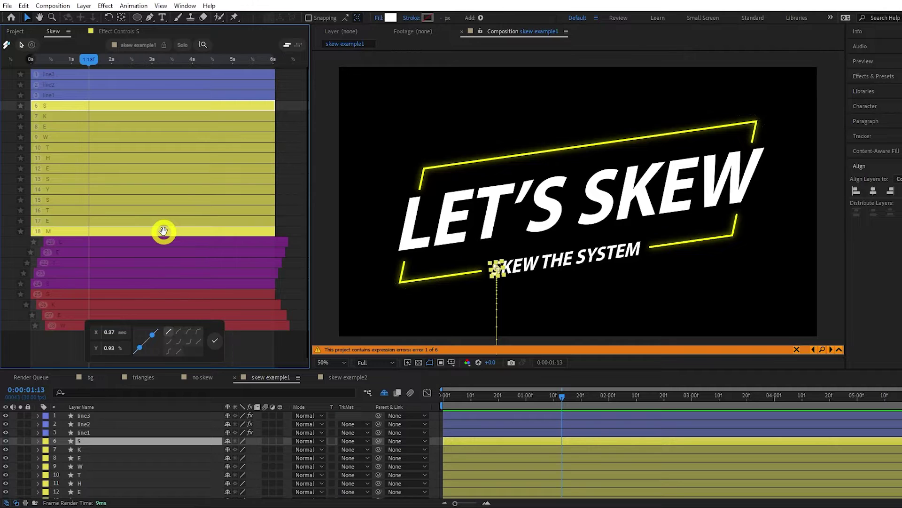
right_click(158, 228)
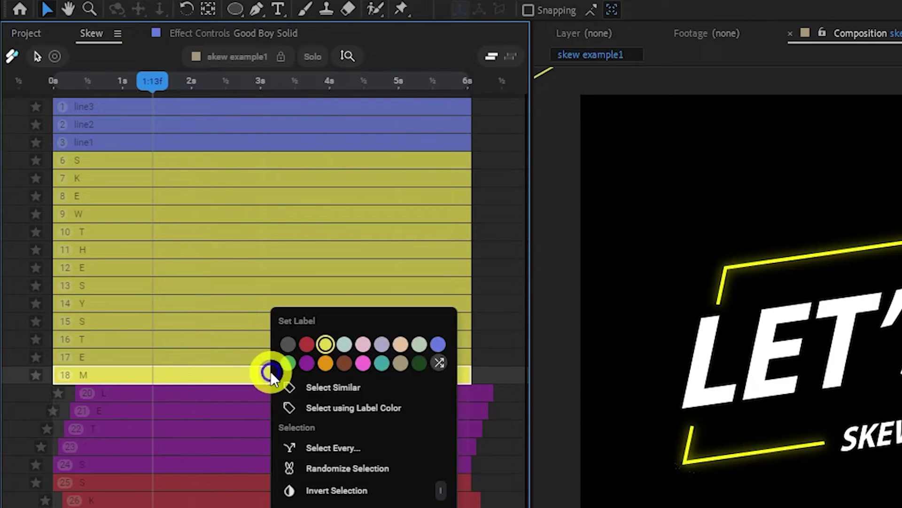
click(185, 236)
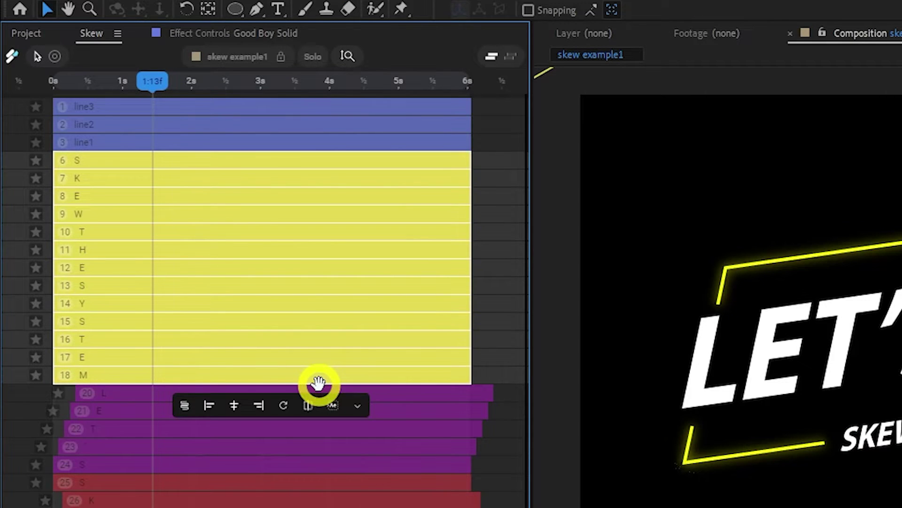
Solo the selected yellow layers in Skew and offset them randomly in time.
click(300, 202)
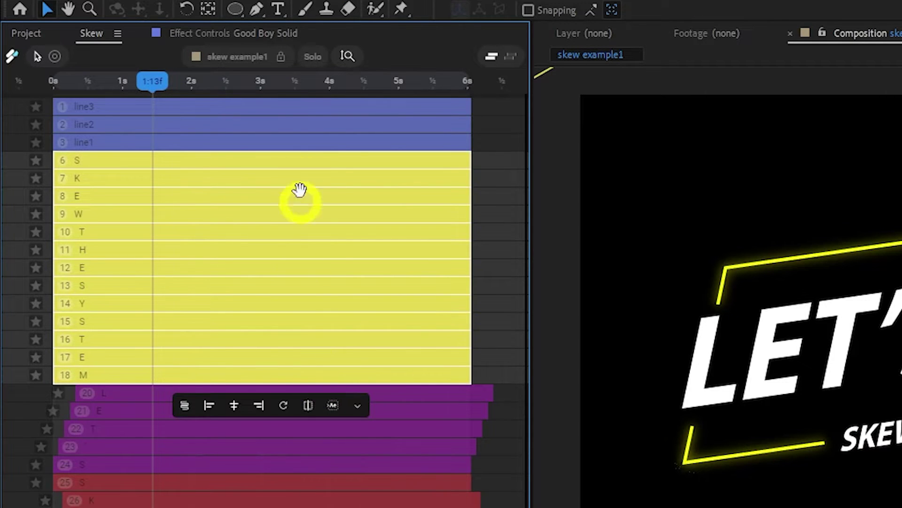
click(319, 60)
click(176, 289)
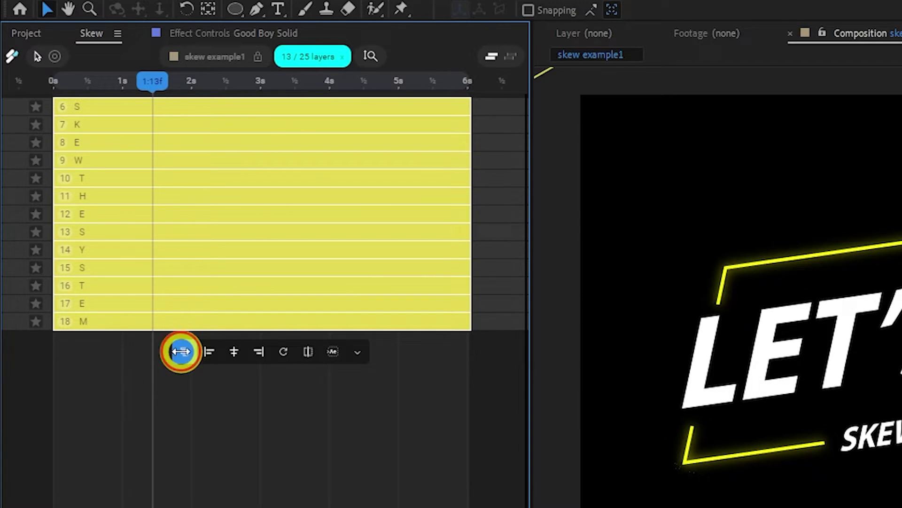
drag(183, 357, 220, 371)
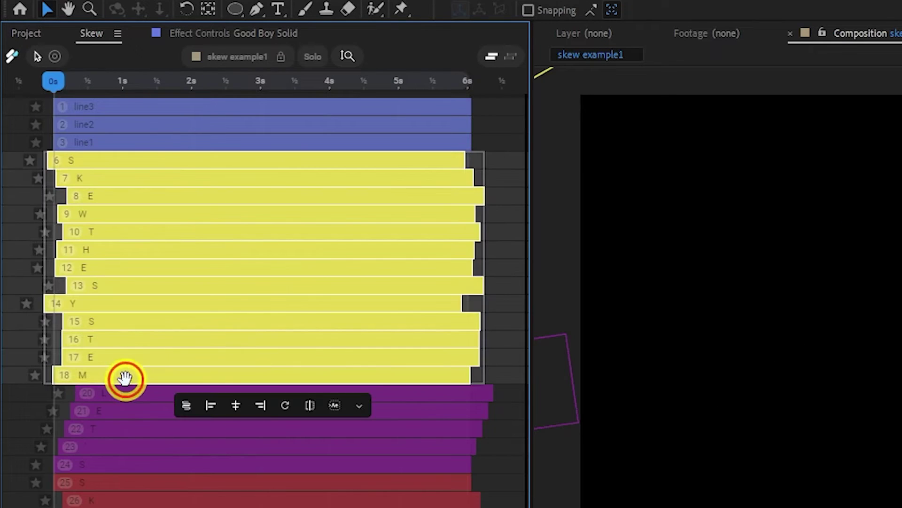
Shift the randomly offset yellow layers so the earliest starts at 0 s and preview the animation.
click(95, 161)
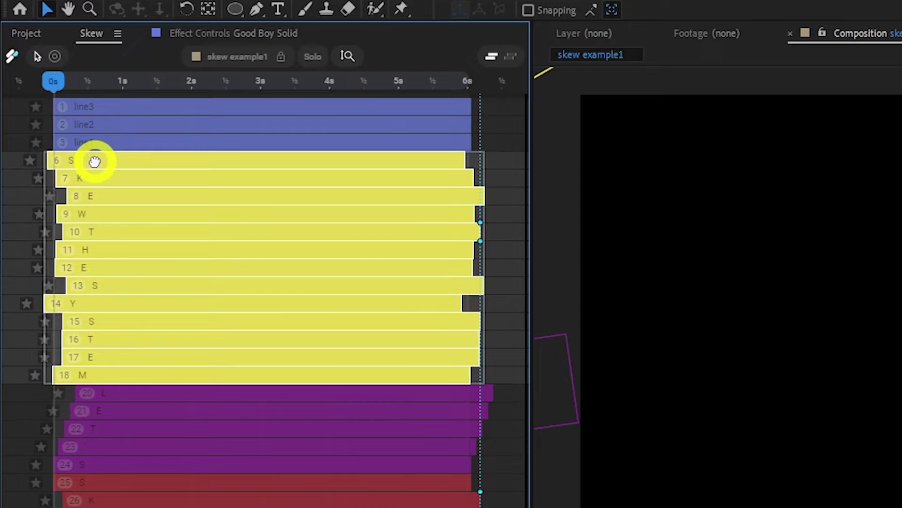
drag(94, 161, 100, 158)
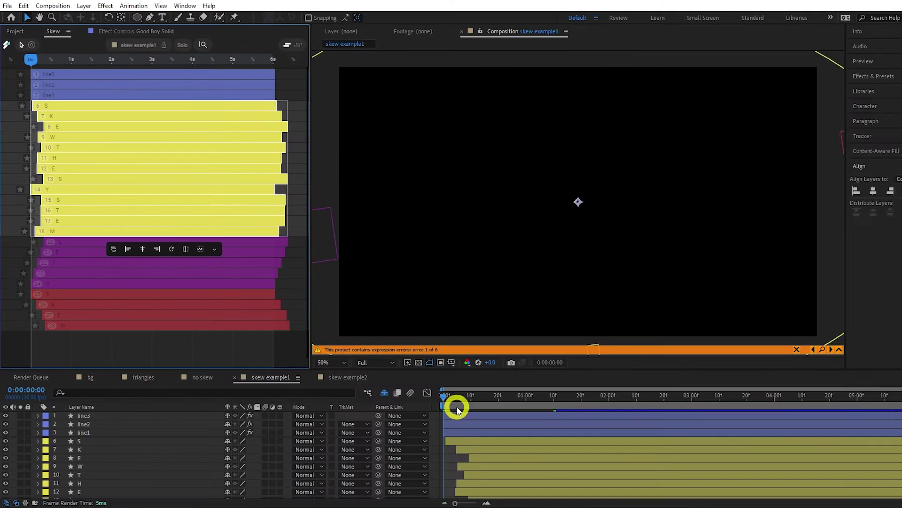
key(space)
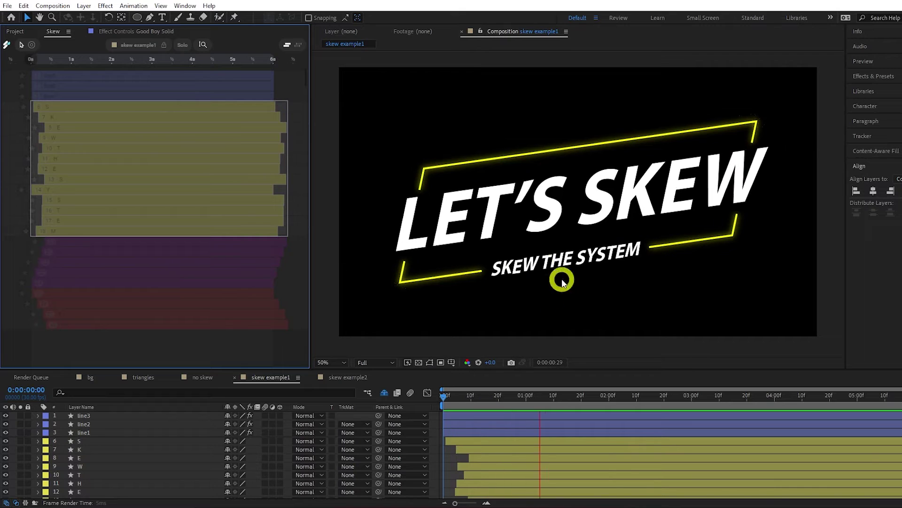
key(space)
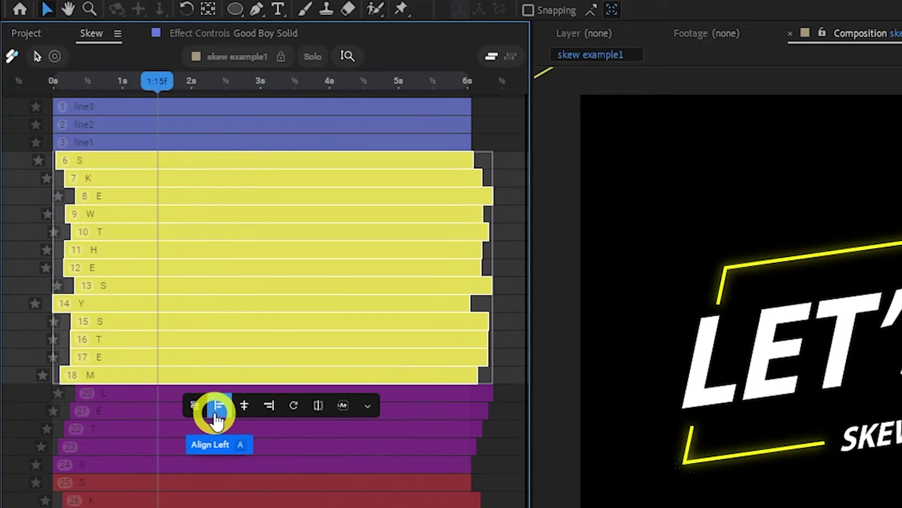
Left-align the start times of the yellow layers and sequence them at 4 %.
click(217, 409)
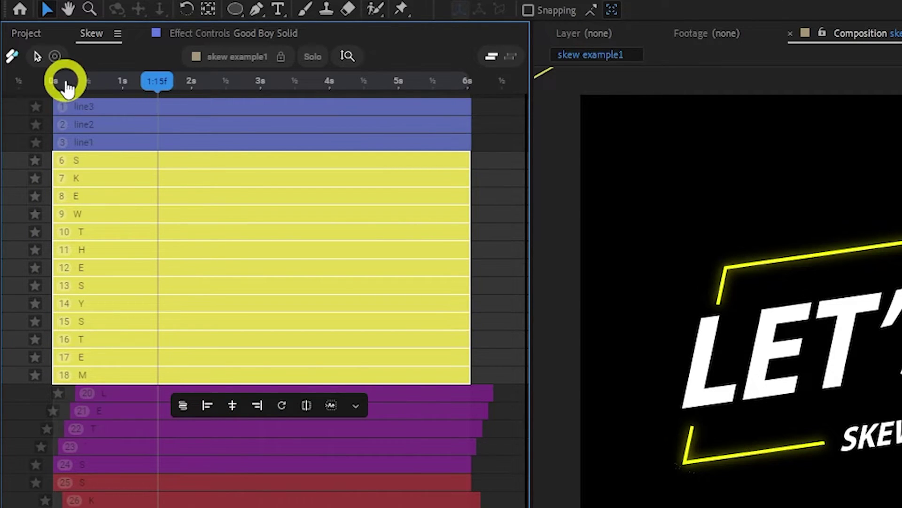
click(357, 406)
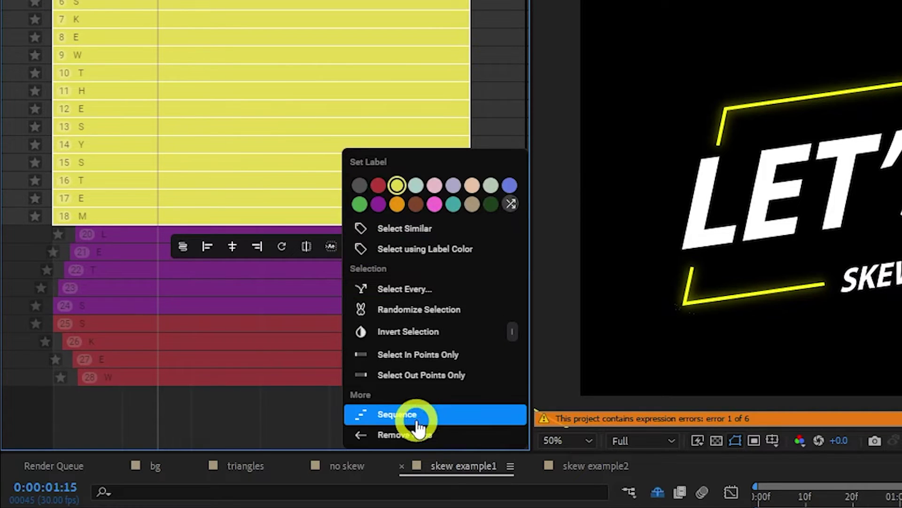
click(448, 419)
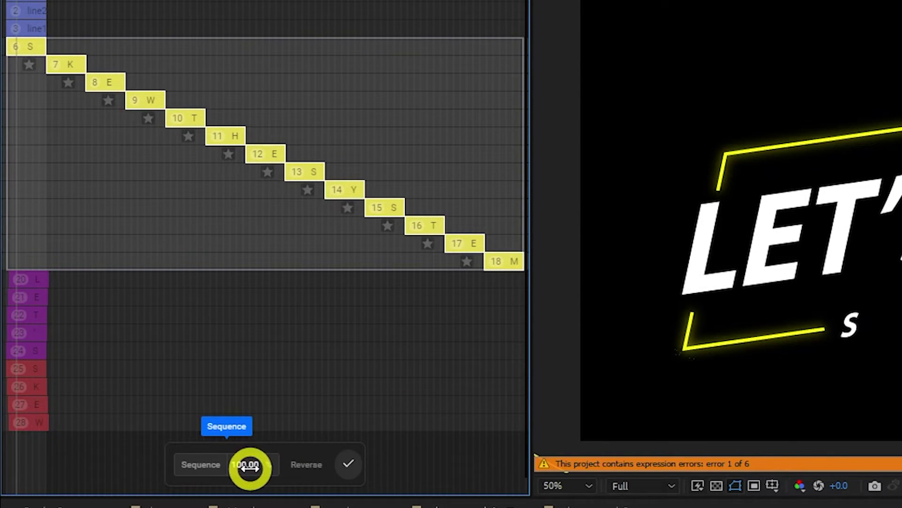
drag(249, 467, 215, 204)
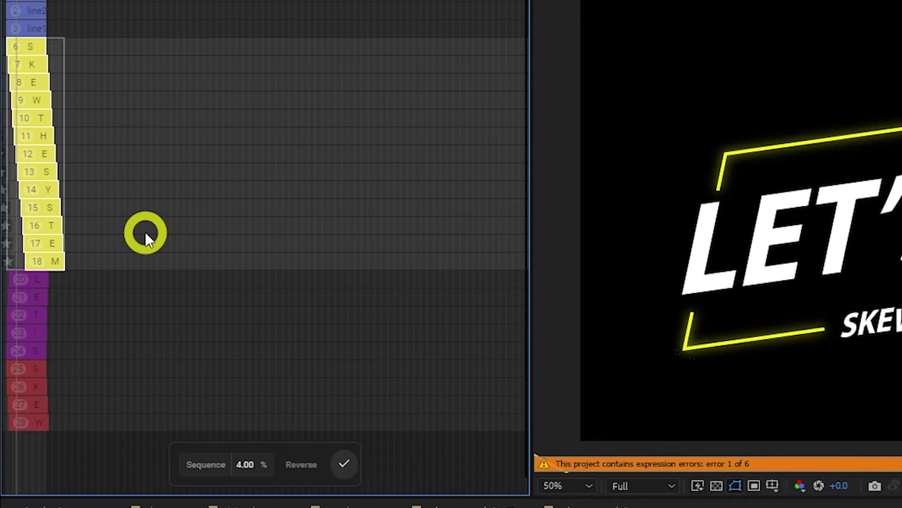
Shift the sequenced yellow layers to start at 0 s and preview the animation.
key(f)
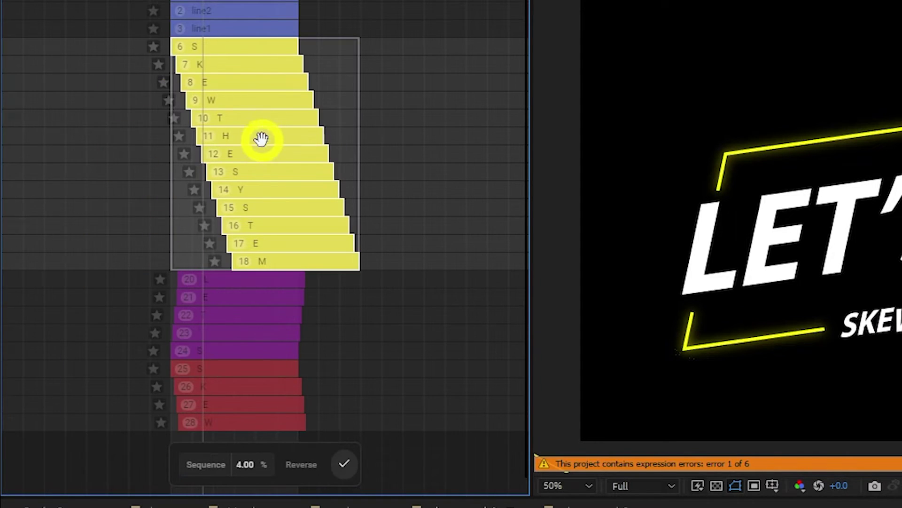
drag(350, 255, 325, 251)
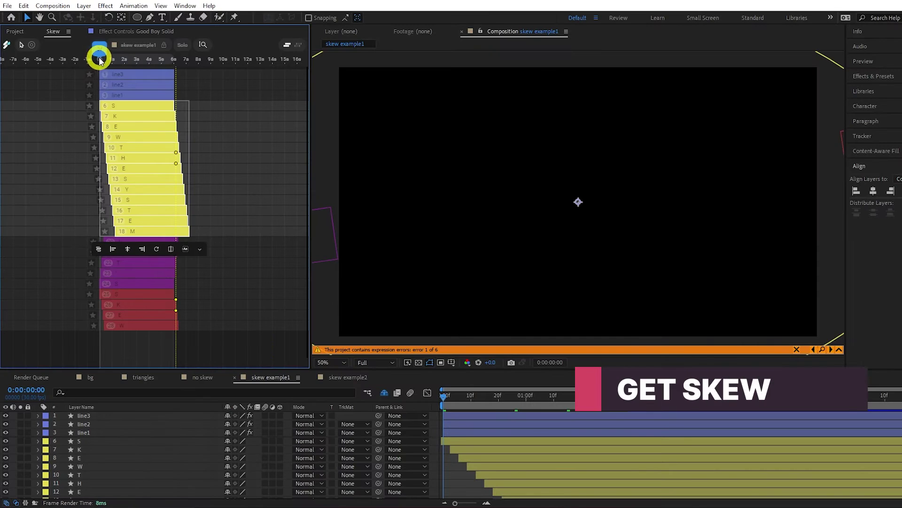
key(space)
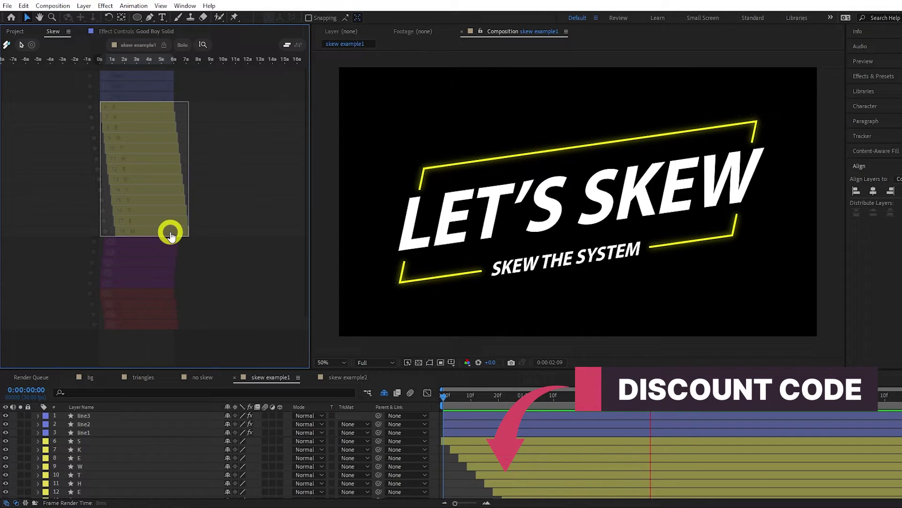
key(space)
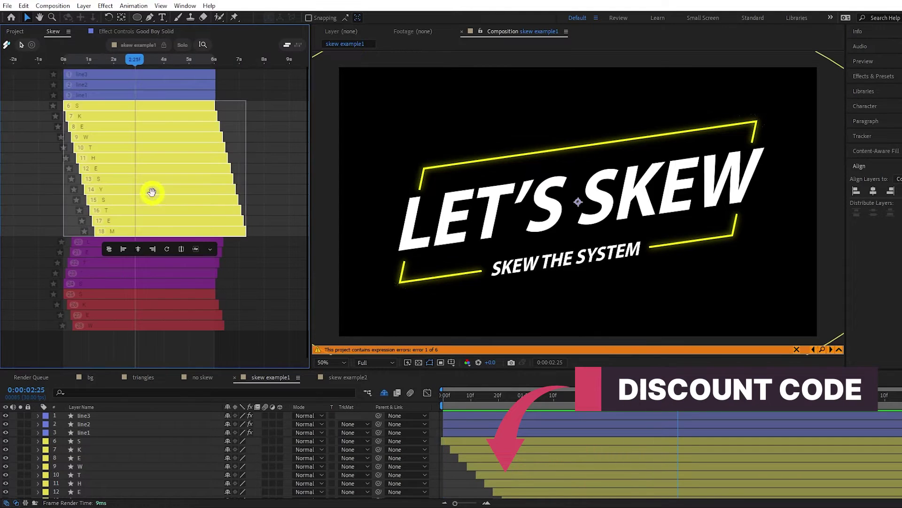
Left-align the yellow layers' start times and skew them from the middle layer, with X 2.36 sec and Y 0.50.
click(125, 252)
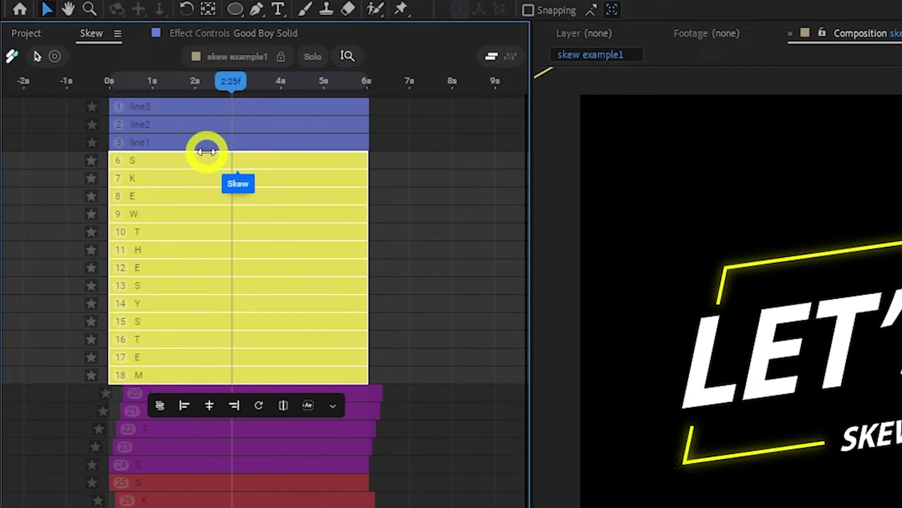
drag(206, 151, 313, 269)
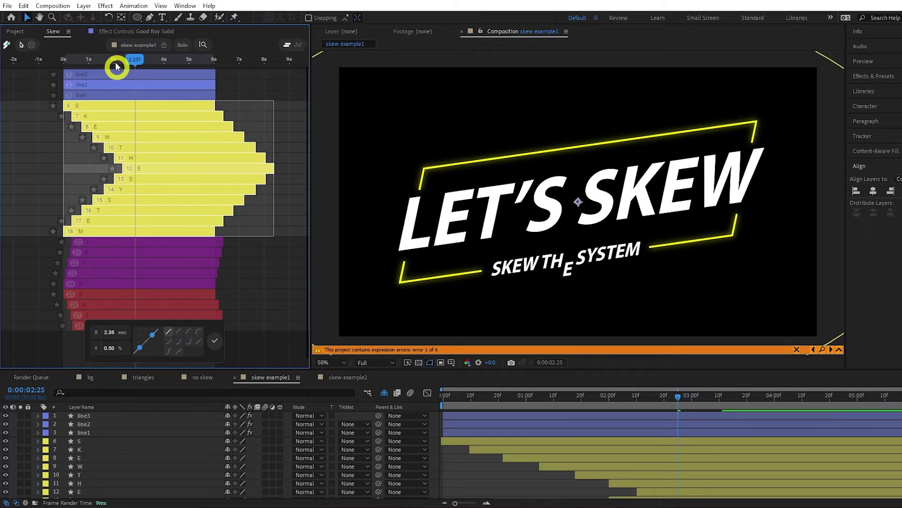
Play the animation from the start to check the subtitle letters arriving from both ends towards the middle.
drag(104, 62, 66, 70)
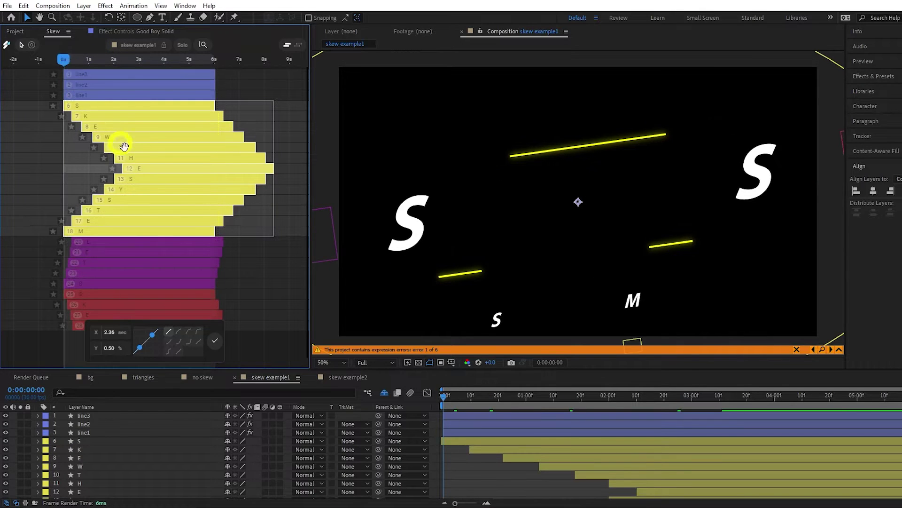
key(space)
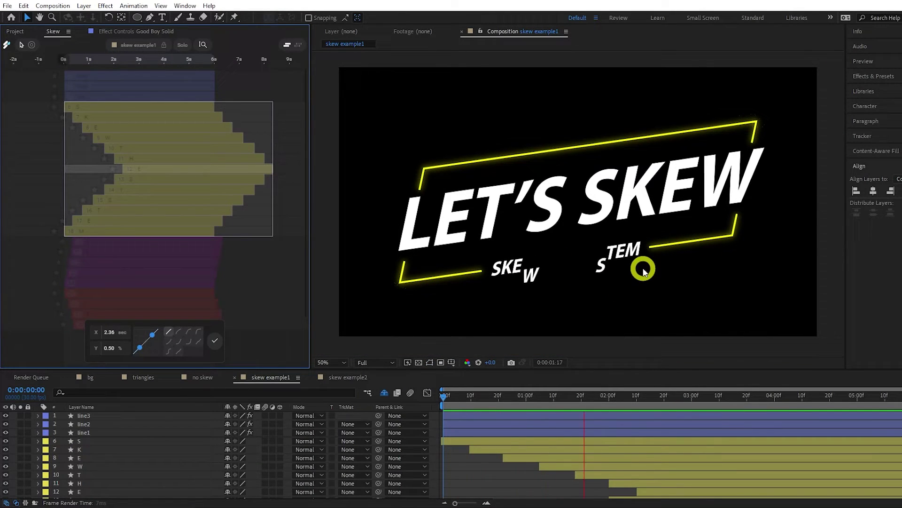
key(space)
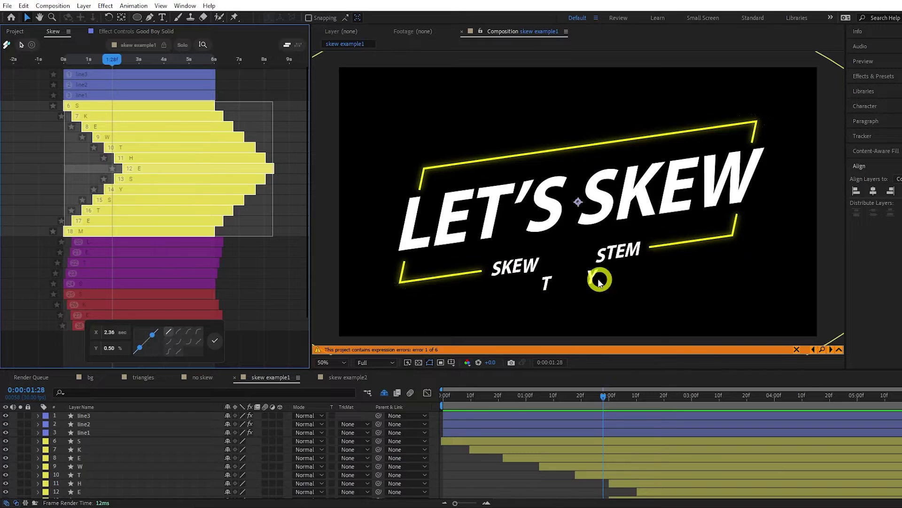
key(space)
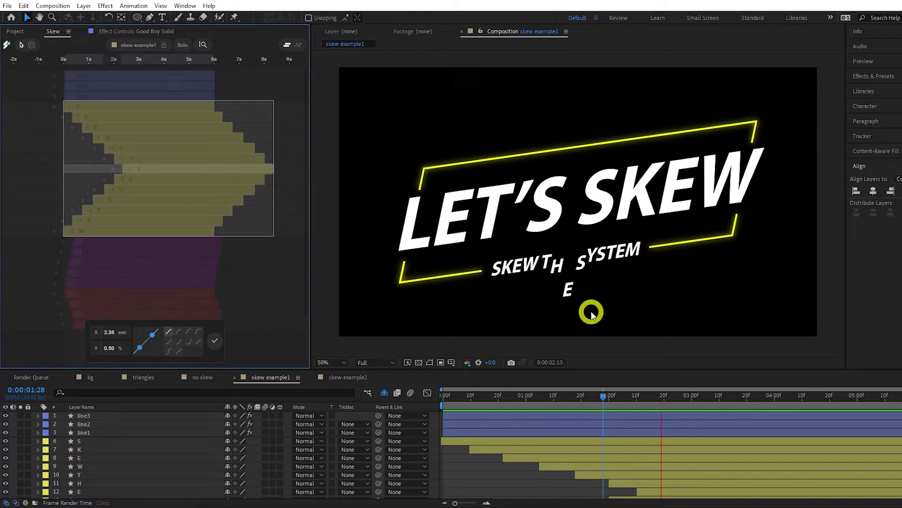
Reselect the yellow layers and scale their stagger down to a shorter time span.
click(88, 82)
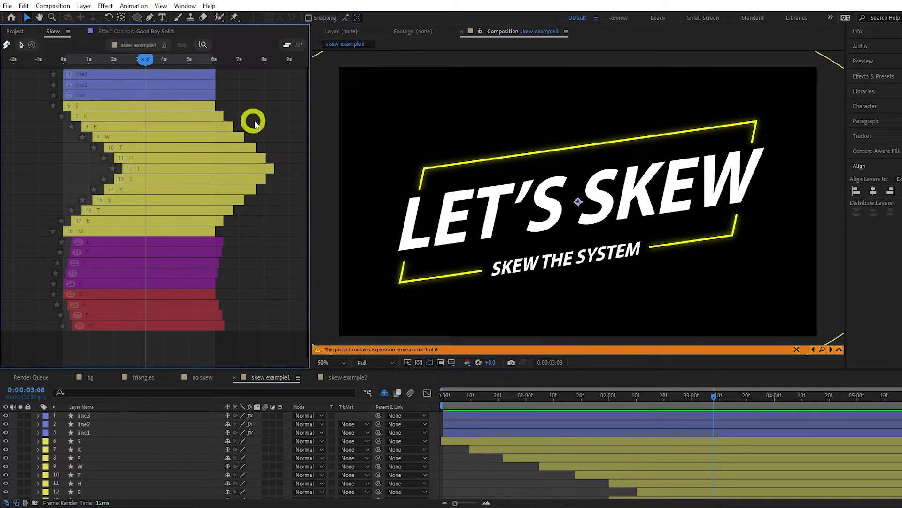
drag(280, 108, 146, 235)
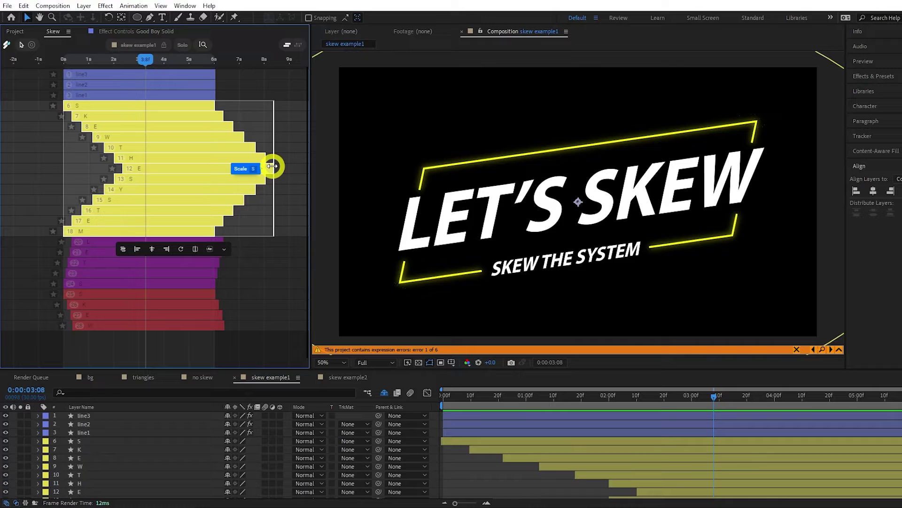
drag(272, 164, 230, 176)
Play the animation from near the start to check the tightened subtitle stagger.
drag(107, 61, 67, 64)
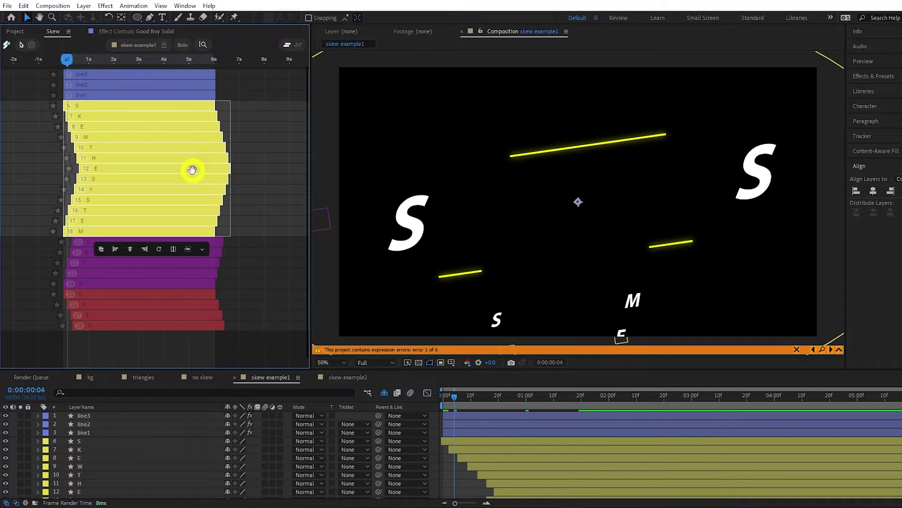
key(space)
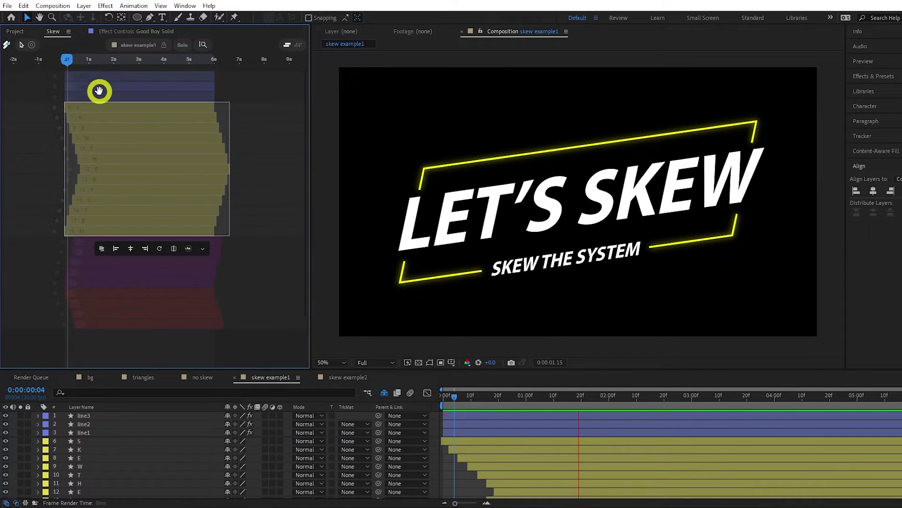
key(space)
click(65, 62)
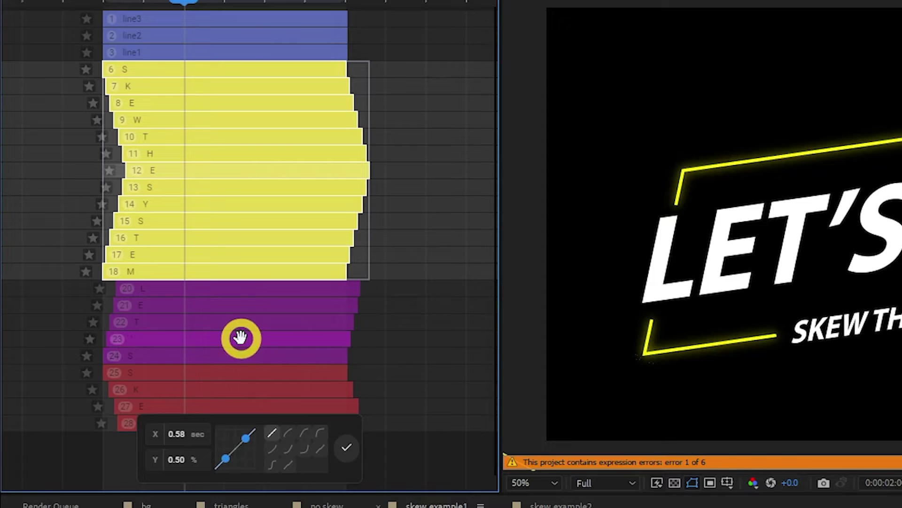
Apply the S-shaped easing preset to the yellow layers' 0.58-second skew and pull a curve handle far beyond the graph.
scroll(276, 307, up, 3)
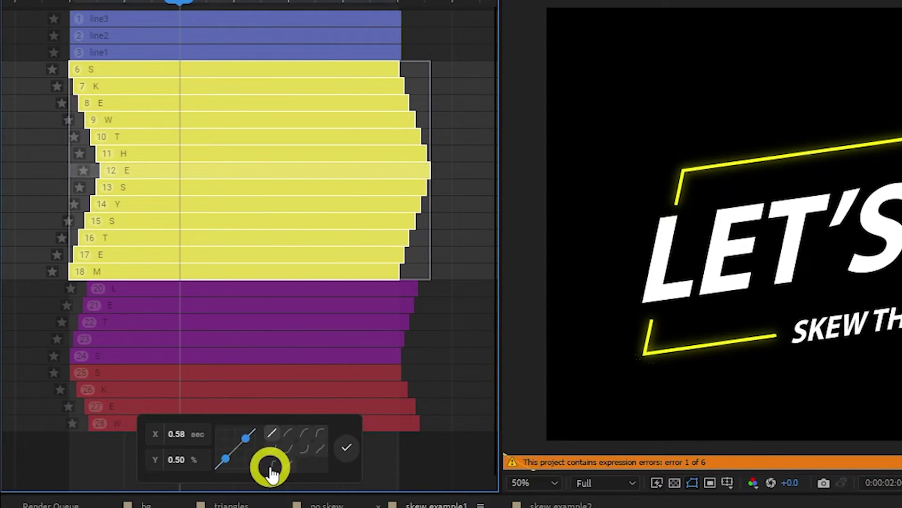
click(272, 468)
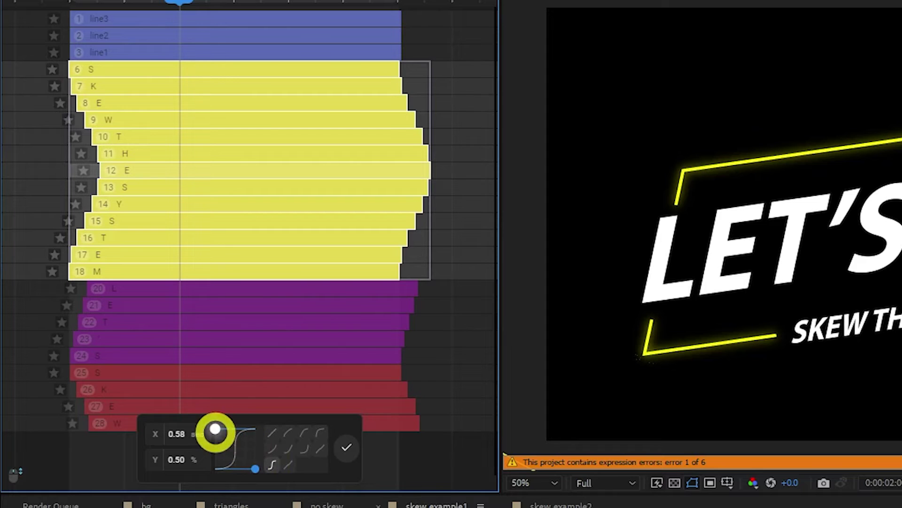
drag(216, 429, 166, 250)
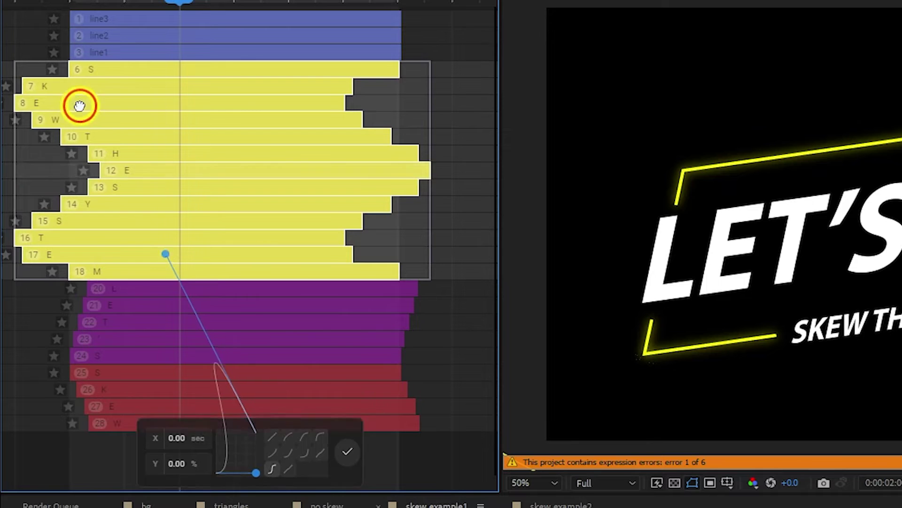
Shift the yellow layers so the earliest ones start at 0 s and play the animation from the start.
drag(81, 105, 135, 105)
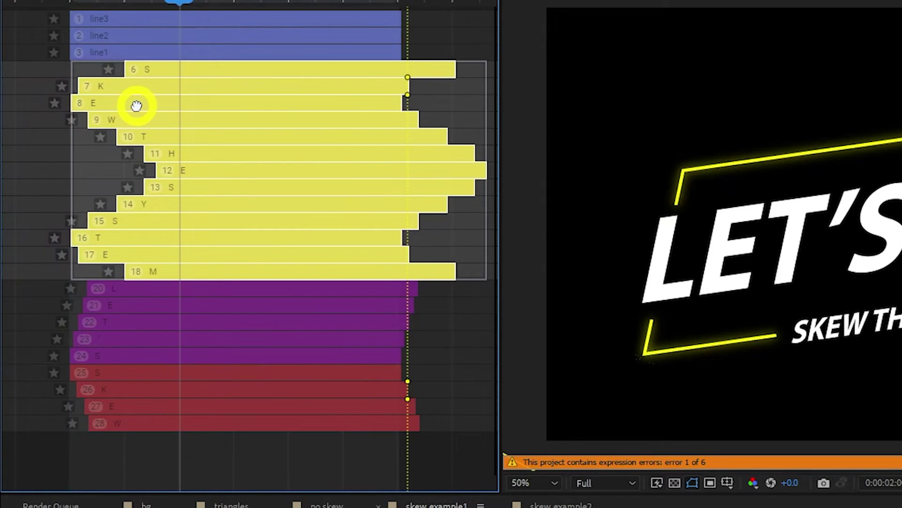
click(44, 60)
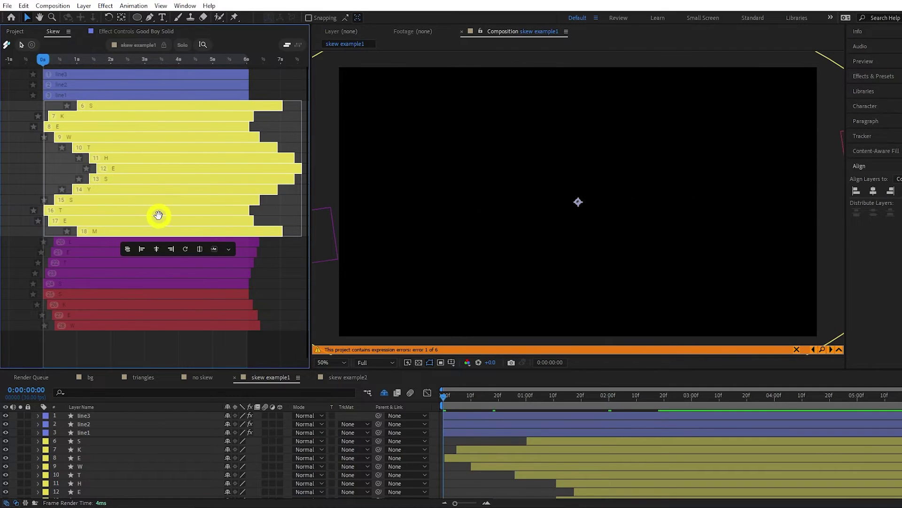
key(space)
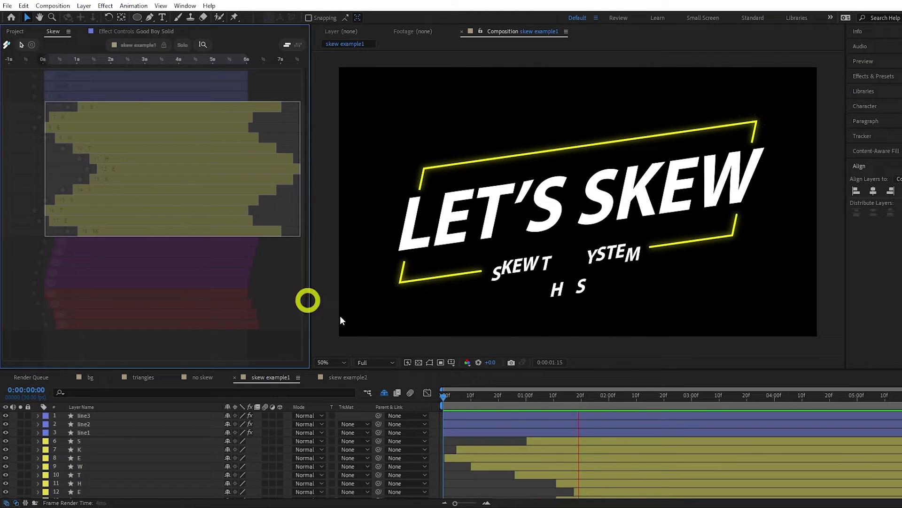
Scale the yellow layers' stagger down to a shorter time span, and preview it from the start up to 21f.
key(space)
drag(301, 178, 262, 173)
drag(50, 62, 44, 62)
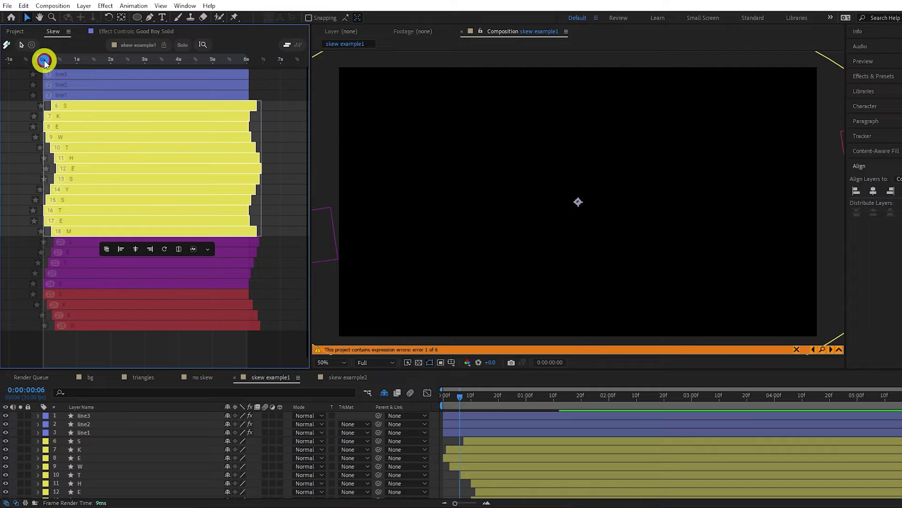
key(space)
key(space)
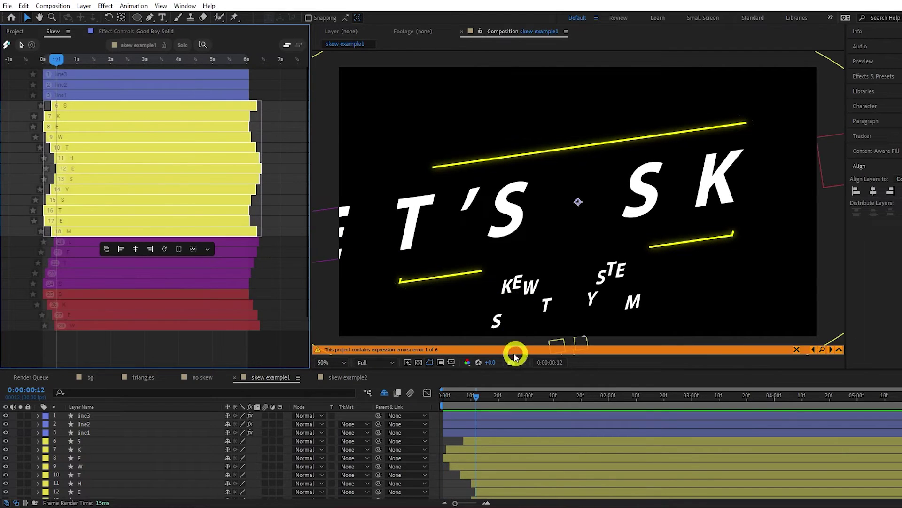
drag(66, 58, 67, 61)
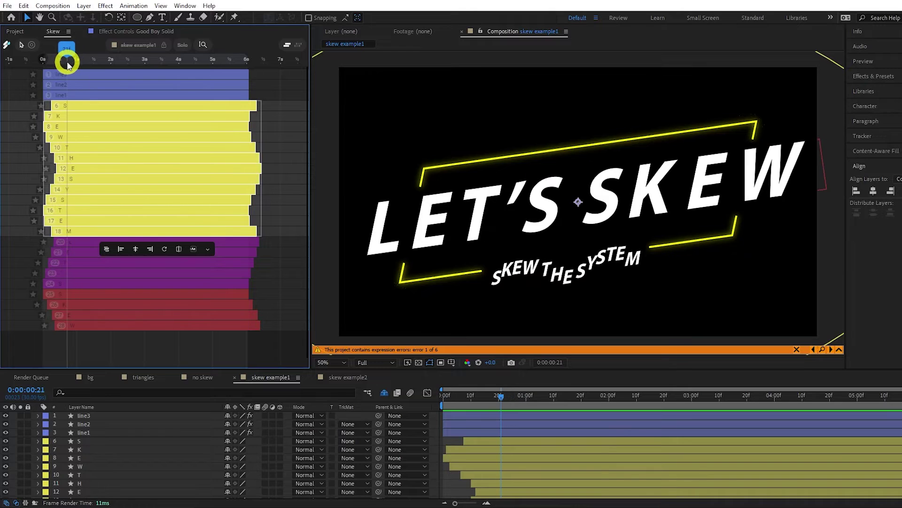
Activate Skew's circular brush and push the line1 and upper yellow letter layers slightly later in time.
click(519, 258)
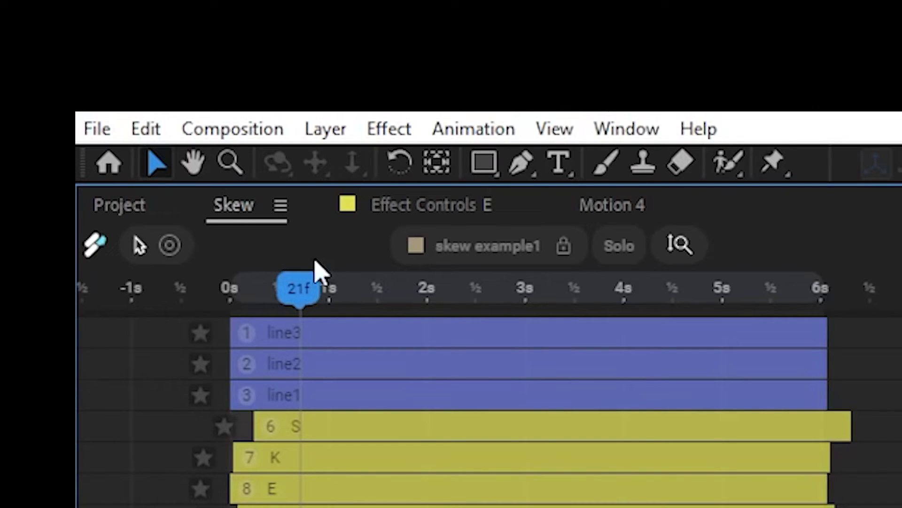
click(179, 247)
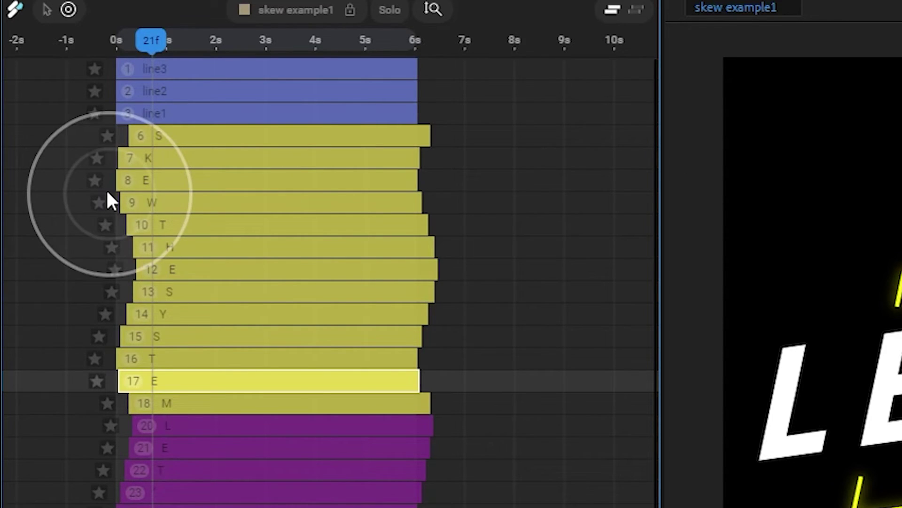
mouse_move(105, 188)
mouse_down()
mouse_move(173, 206)
mouse_move(101, 274)
mouse_move(176, 279)
mouse_move(115, 282)
mouse_move(185, 269)
mouse_move(129, 272)
mouse_move(134, 195)
mouse_move(158, 169)
mouse_move(186, 170)
mouse_move(125, 237)
mouse_up()
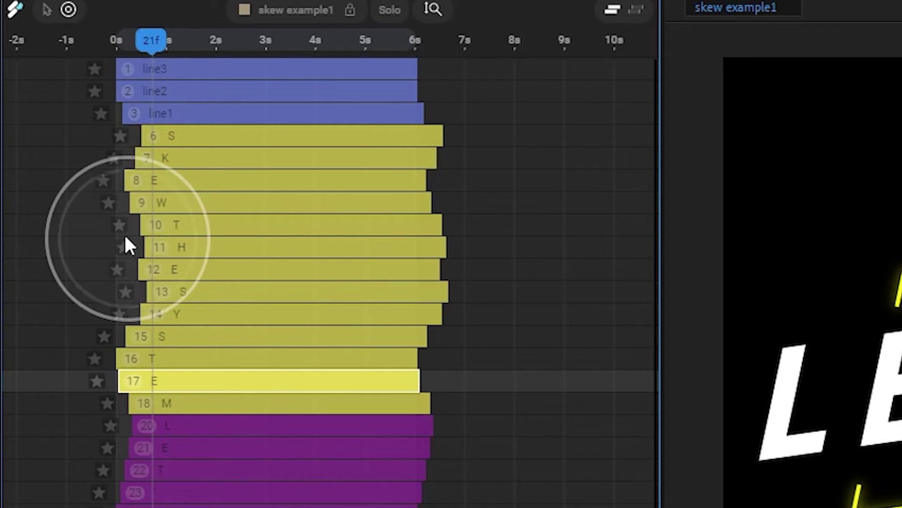
mouse_move(125, 237)
mouse_down()
mouse_move(203, 171)
mouse_move(152, 225)
mouse_move(159, 143)
mouse_move(156, 389)
mouse_move(222, 186)
mouse_move(215, 174)
mouse_move(215, 193)
mouse_move(228, 195)
mouse_move(208, 170)
mouse_move(125, 289)
mouse_move(148, 271)
mouse_move(303, 268)
mouse_move(170, 244)
mouse_move(190, 265)
mouse_move(315, 279)
mouse_up()
Resize the circular brush and use it to push the middle yellow letter layers, around layers 10 to 14, much later.
key([)
key([)
key([)
key([)
key([)
key([)
key([)
key([)
key([)
key([)
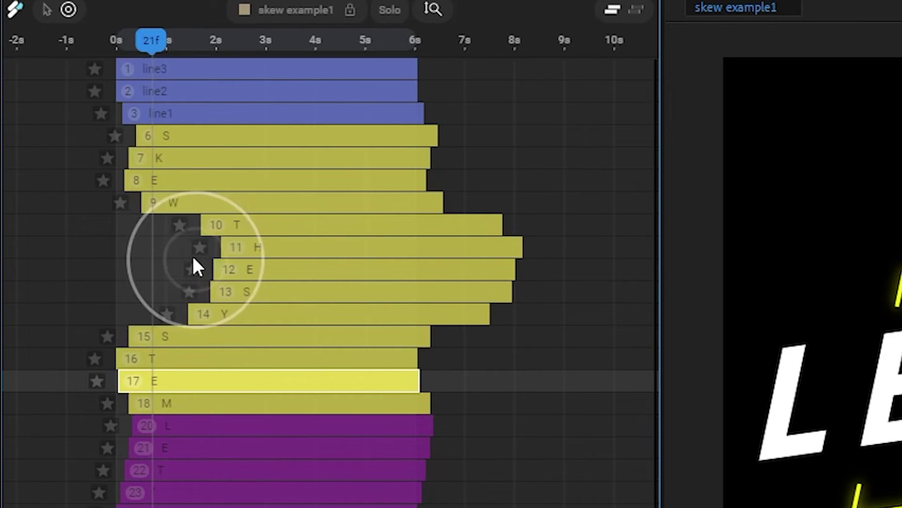
key(])
key(])
drag(210, 263, 291, 267)
mouse_move(153, 179)
mouse_down()
mouse_move(162, 212)
mouse_move(210, 212)
mouse_move(201, 331)
mouse_move(119, 335)
mouse_up()
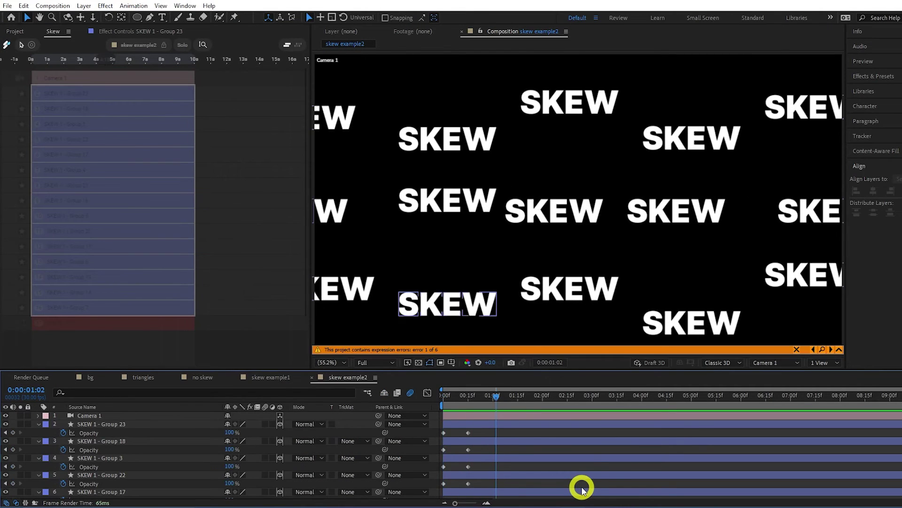
Play the skew example2 composition from the start to see its unstaggered SKEW text layers.
click(451, 399)
click(493, 445)
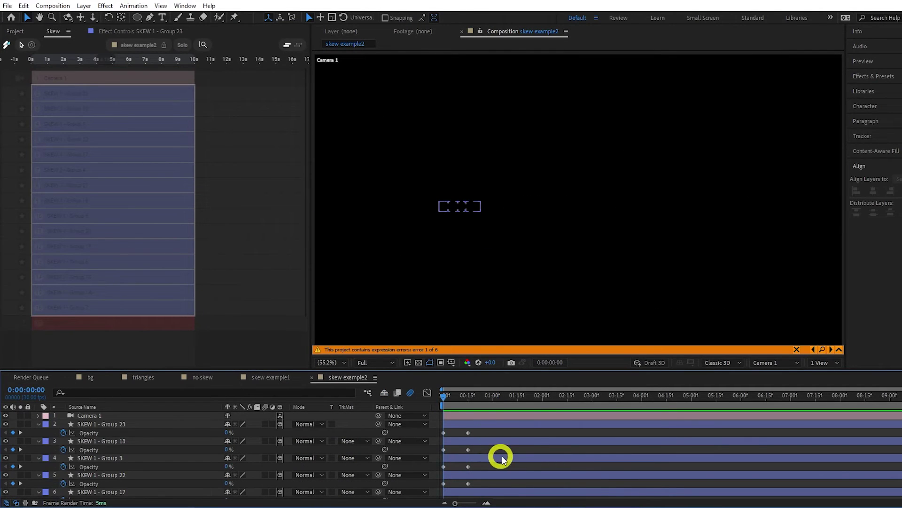
key(space)
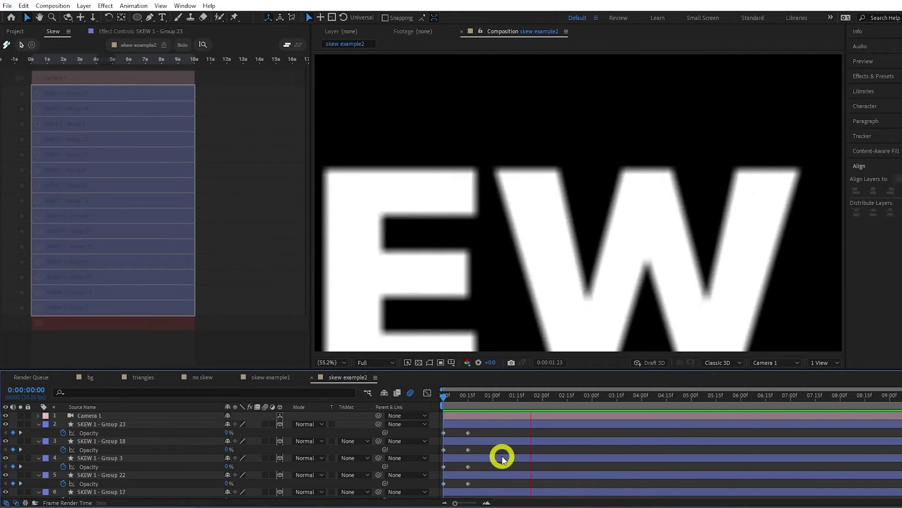
Focus on the SKEW group layers, select every third one with index 3 and shift 0, and move them about 0.75 s later.
click(111, 92)
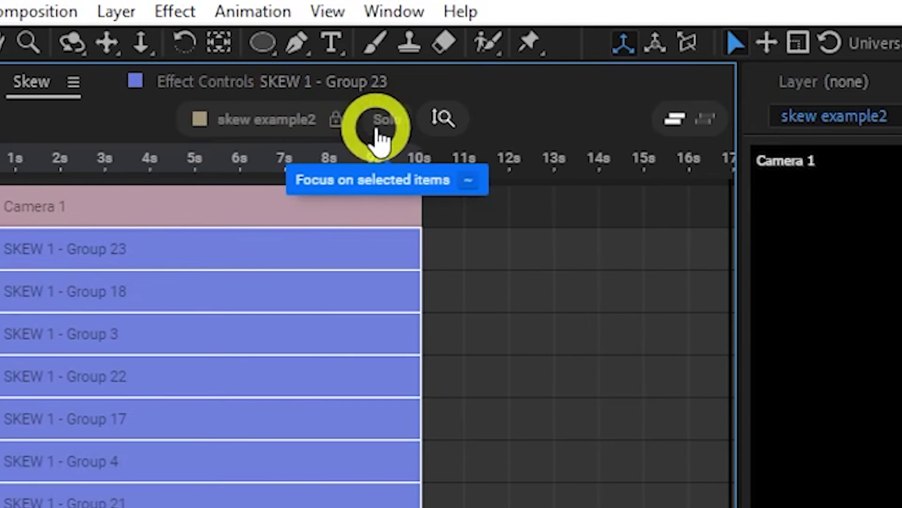
click(378, 131)
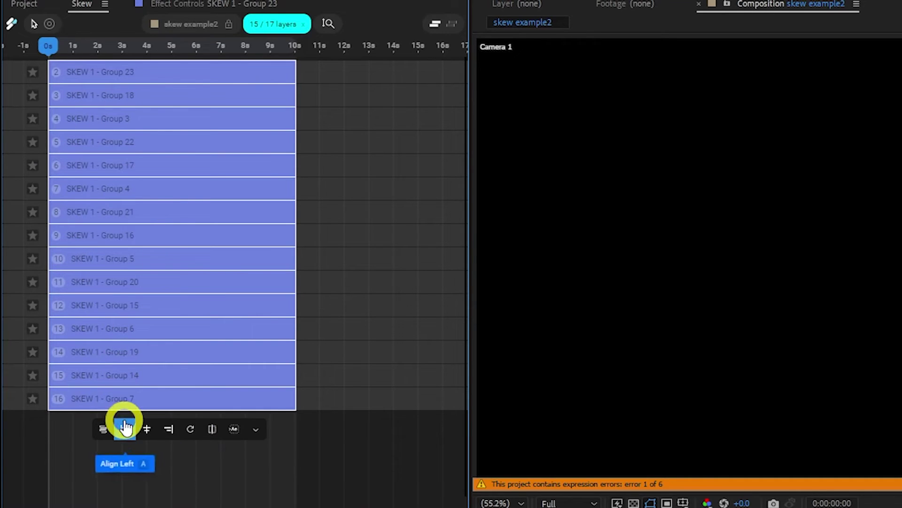
right_click(133, 397)
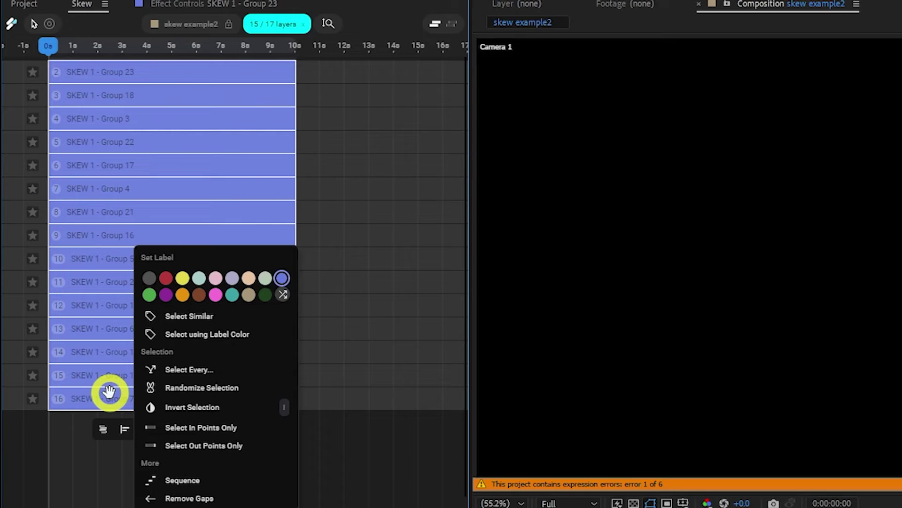
click(244, 370)
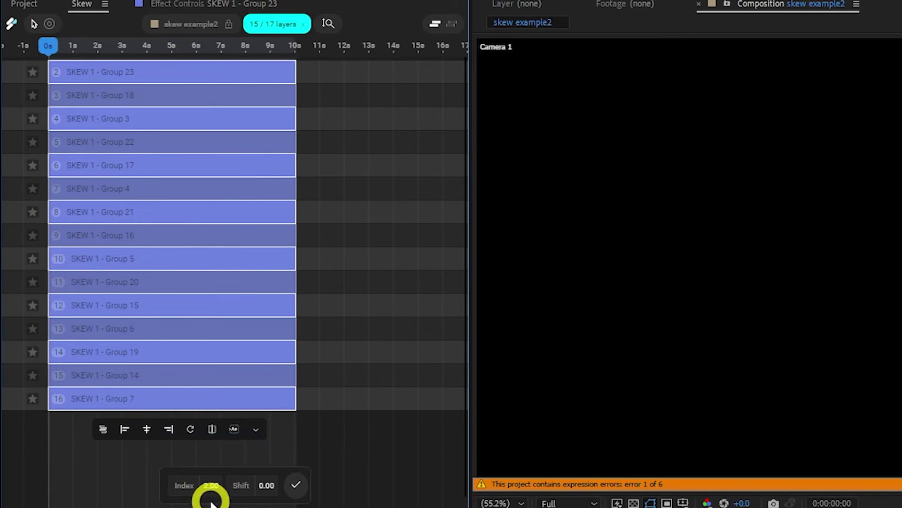
drag(211, 489, 213, 489)
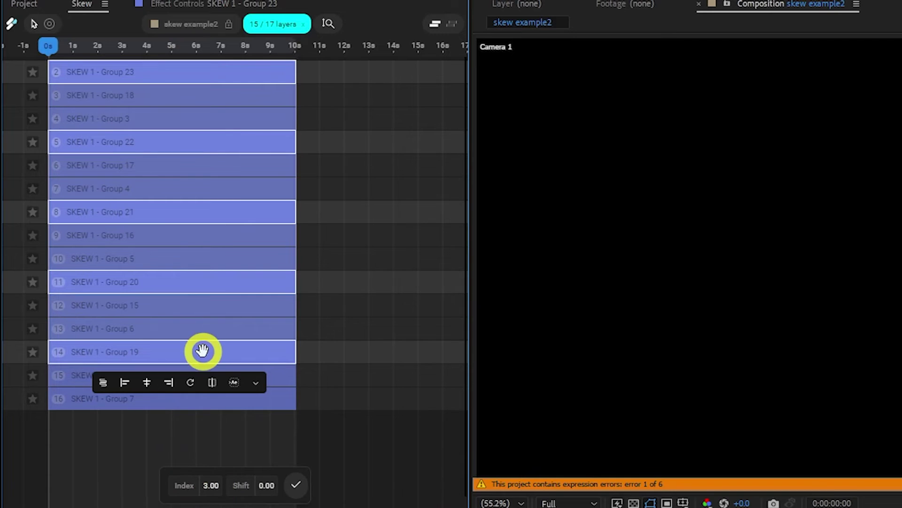
drag(202, 351, 221, 352)
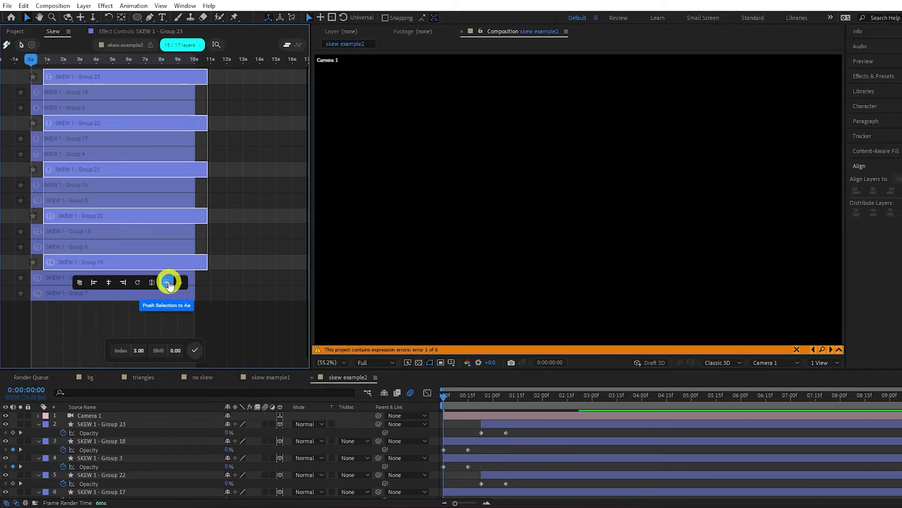
Push the Skew selection to the After Effects timeline and look through the highlighted layers and their opacity keyframes.
click(168, 283)
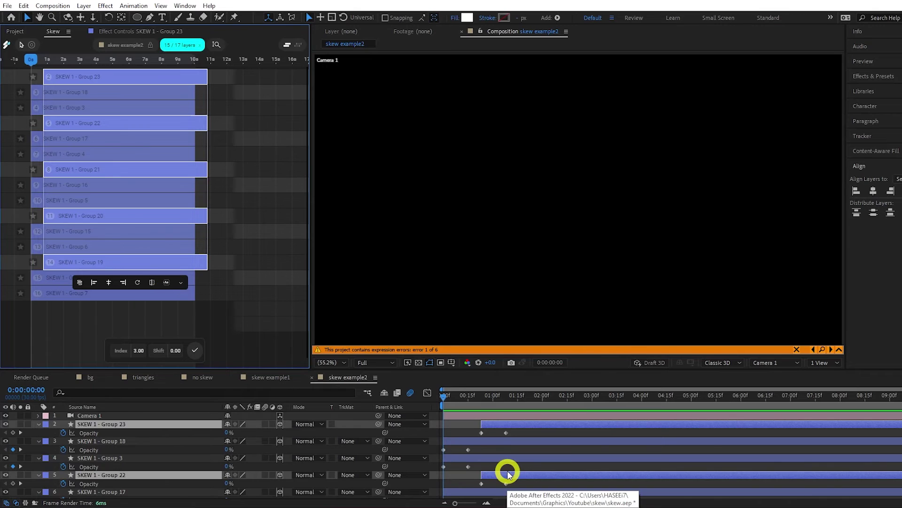
scroll(501, 460, down, 3)
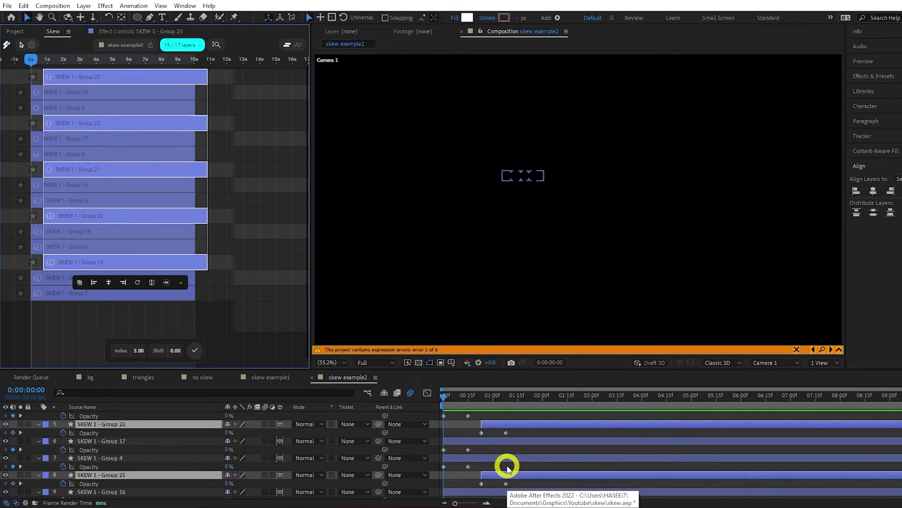
scroll(503, 460, down, 2)
drag(502, 450, 482, 451)
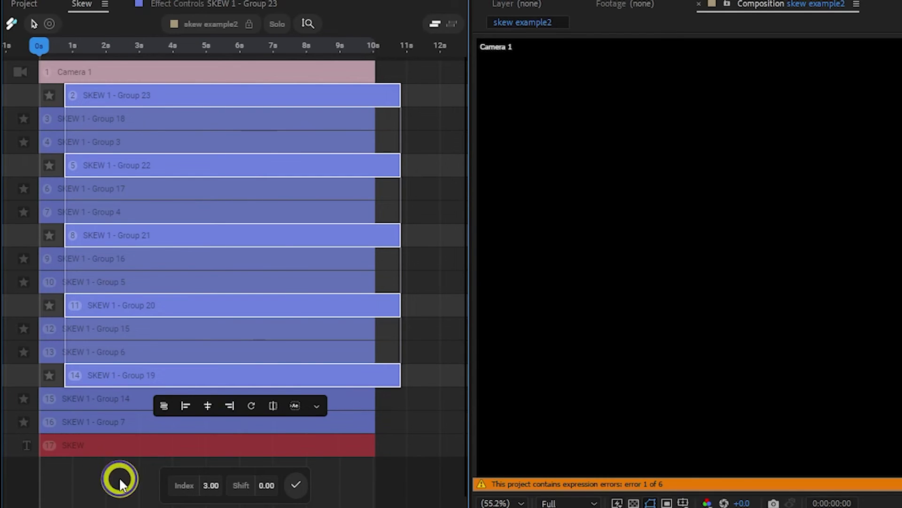
Select every third layer with index 3 and shift 5, and move those layers about 0.35 s later.
right_click(79, 347)
click(184, 382)
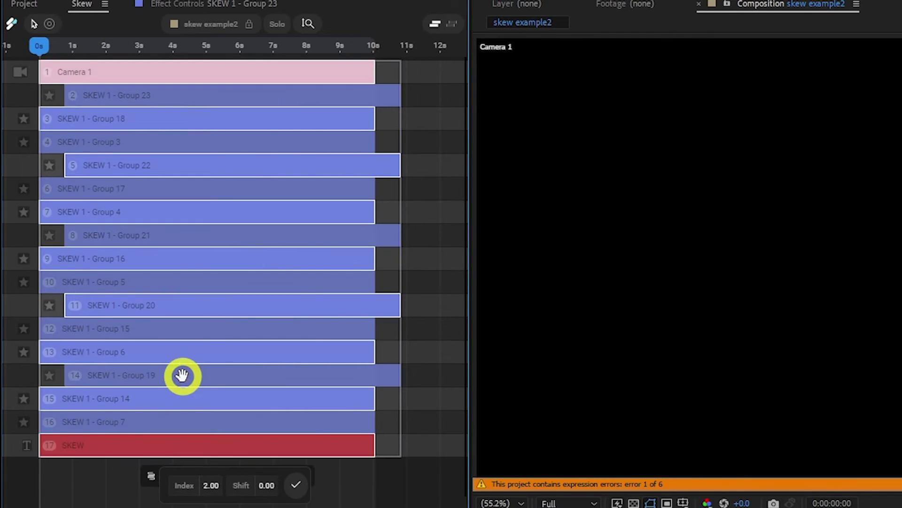
click(213, 484)
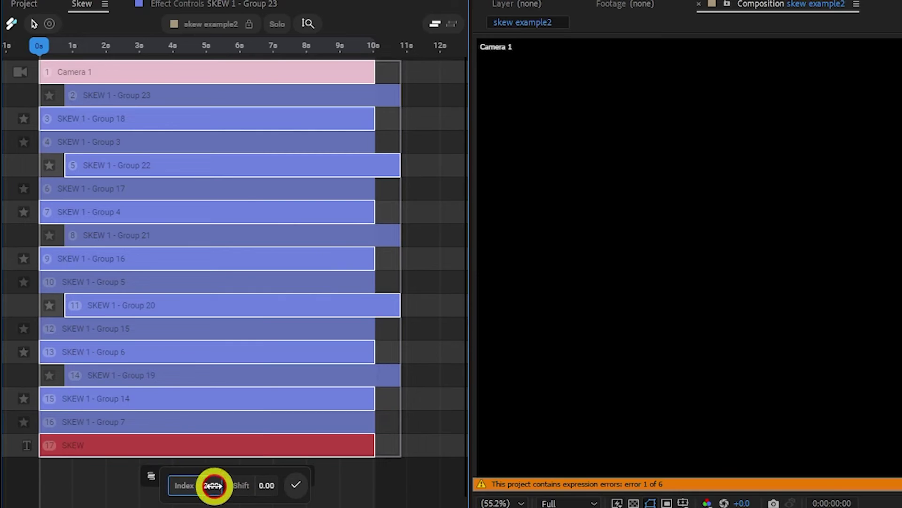
text(3)
key(Return)
drag(264, 490, 285, 490)
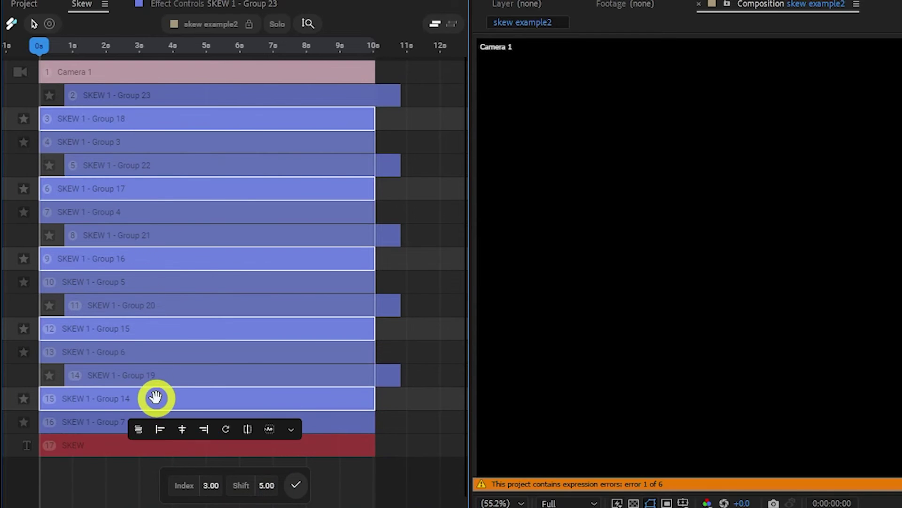
drag(155, 398, 168, 398)
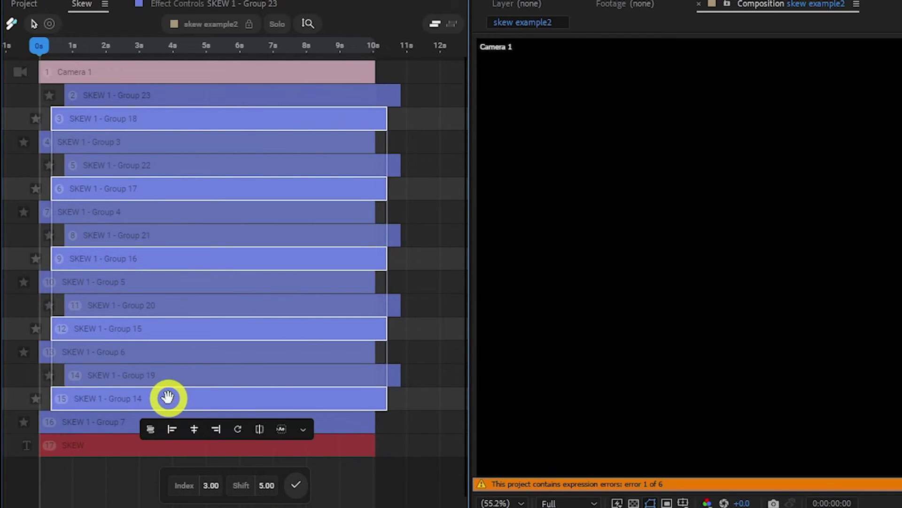
Play the SKEW text animation from the start to check the three-way staggered timing.
click(444, 398)
key(space)
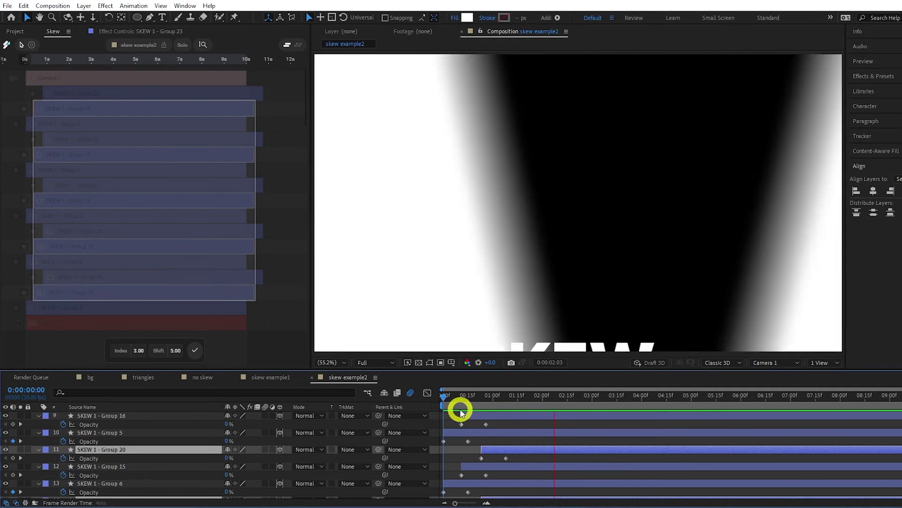
click(445, 406)
key(space)
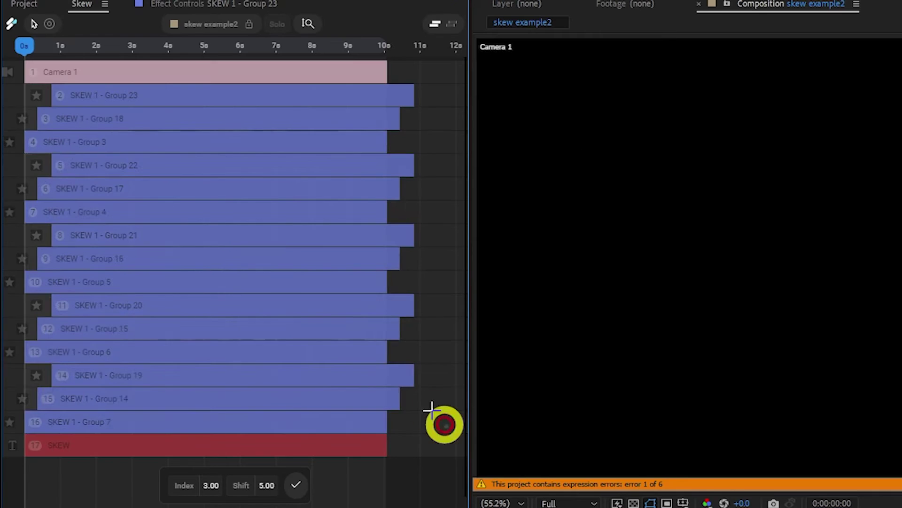
Select all 15 SKEW group layers and skew them diagonally so that the upper layers start progressively later.
drag(292, 309, 140, 87)
drag(210, 89, 211, 94)
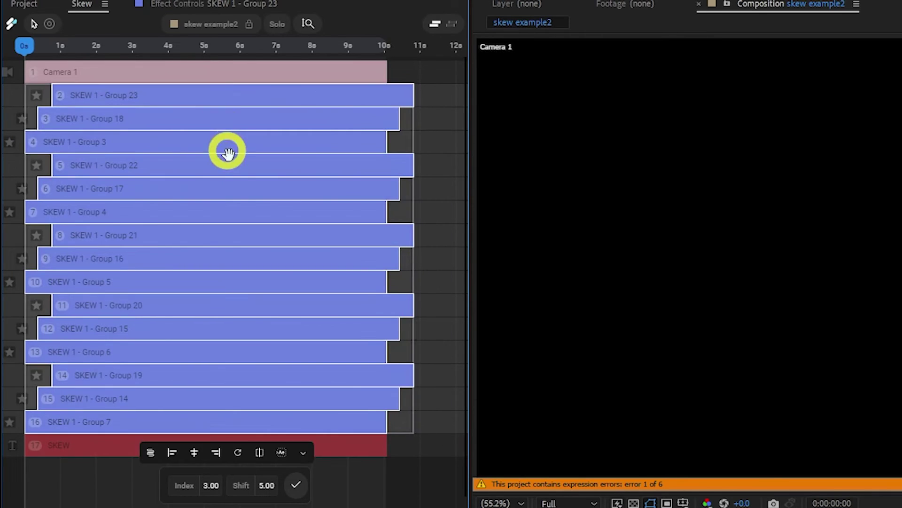
click(241, 453)
mouse_move(242, 456)
mouse_down()
mouse_move(318, 439)
mouse_move(249, 446)
mouse_up()
drag(191, 440, 185, 437)
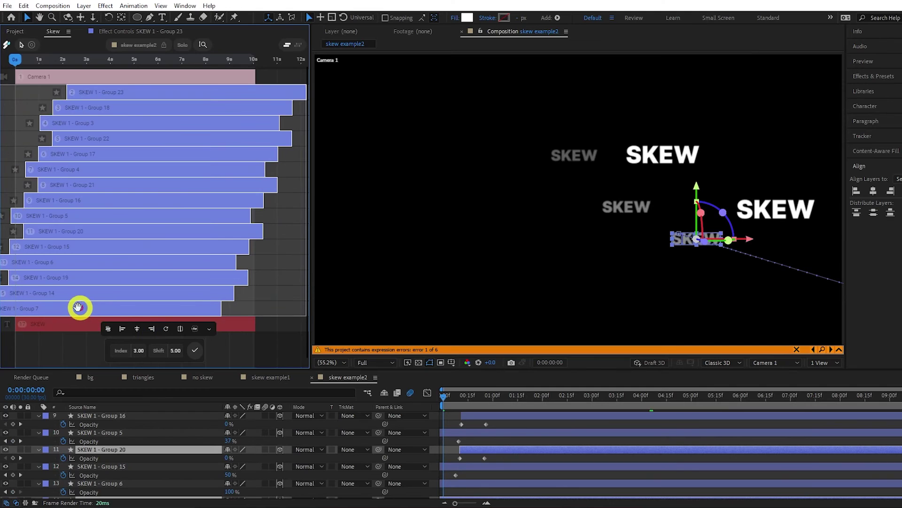
Shift the skewed layers so Group 7 starts at 0 s and play the animation.
drag(79, 309, 81, 309)
key(space)
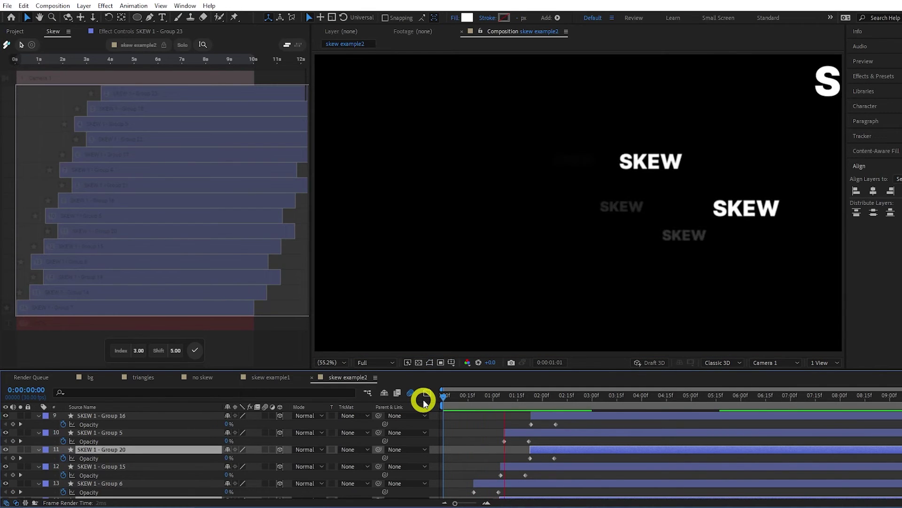
key(space)
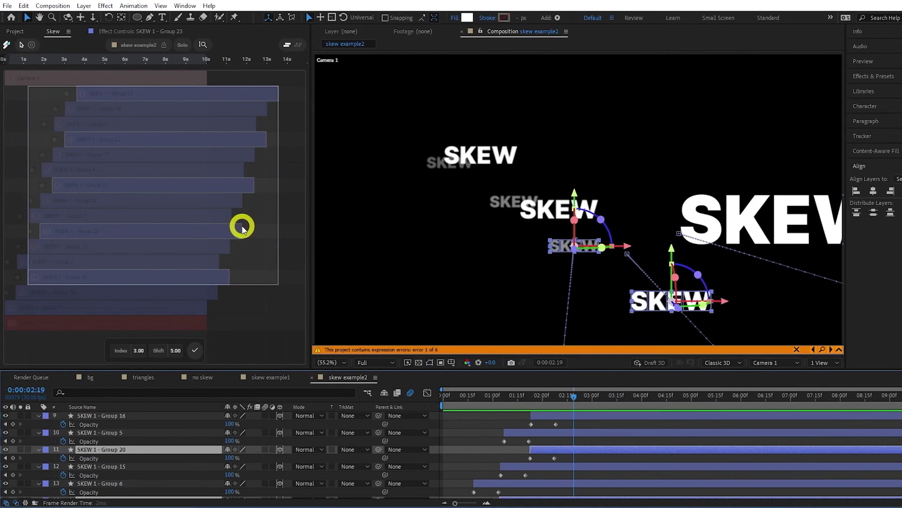
Reselect all 15 SKEW group layers and scale their stagger down so Group 23 starts at about 1.5 s.
click(187, 251)
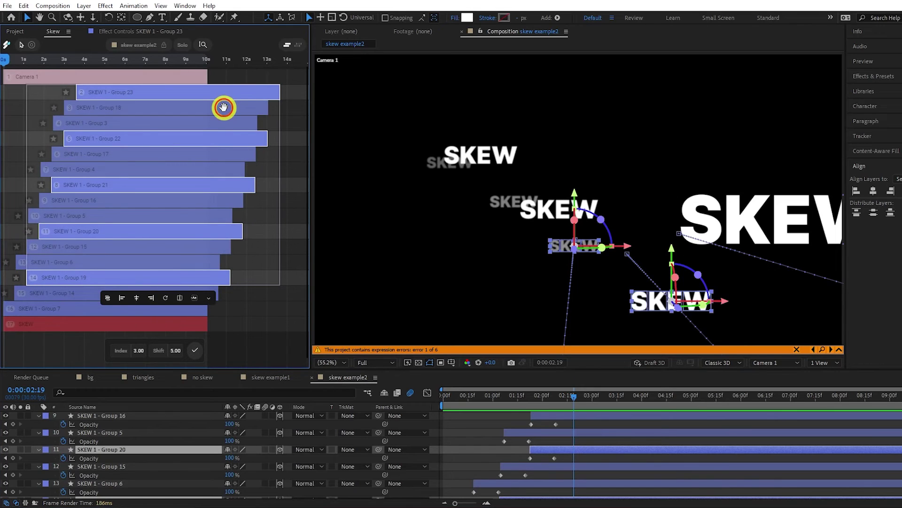
drag(224, 108, 135, 309)
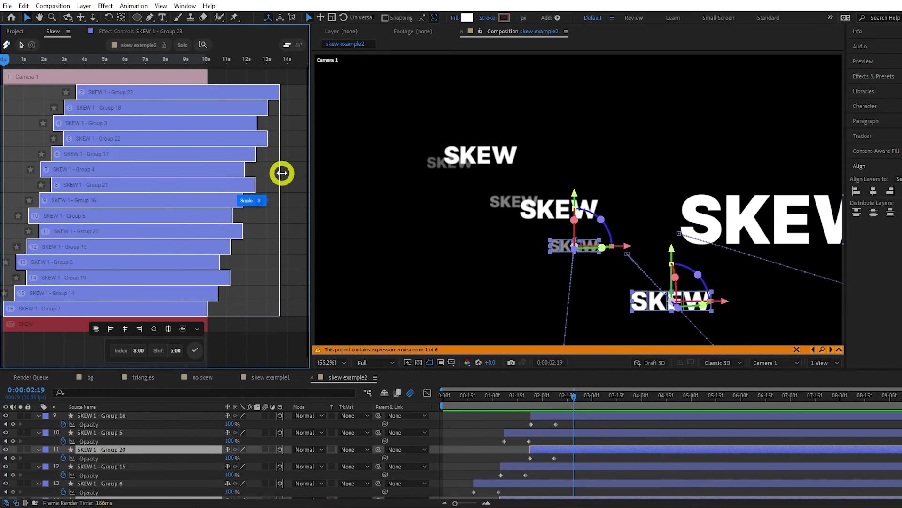
drag(281, 173, 245, 173)
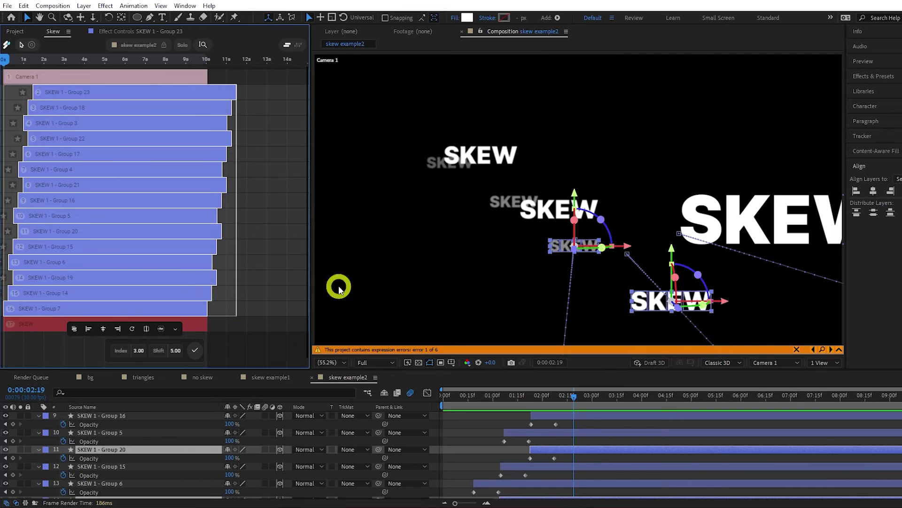
Play the animation from the start to check the compressed stagger of the SKEW group layers.
drag(467, 400, 427, 399)
key(space)
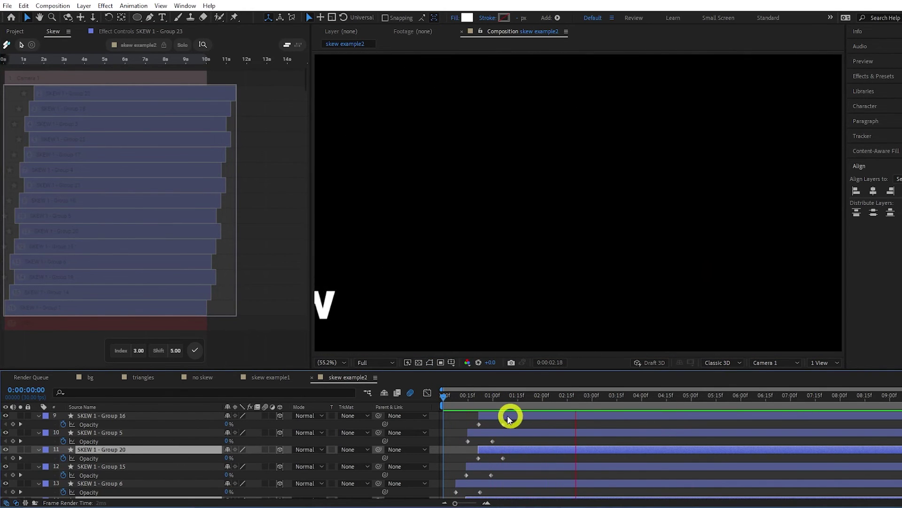
click(447, 396)
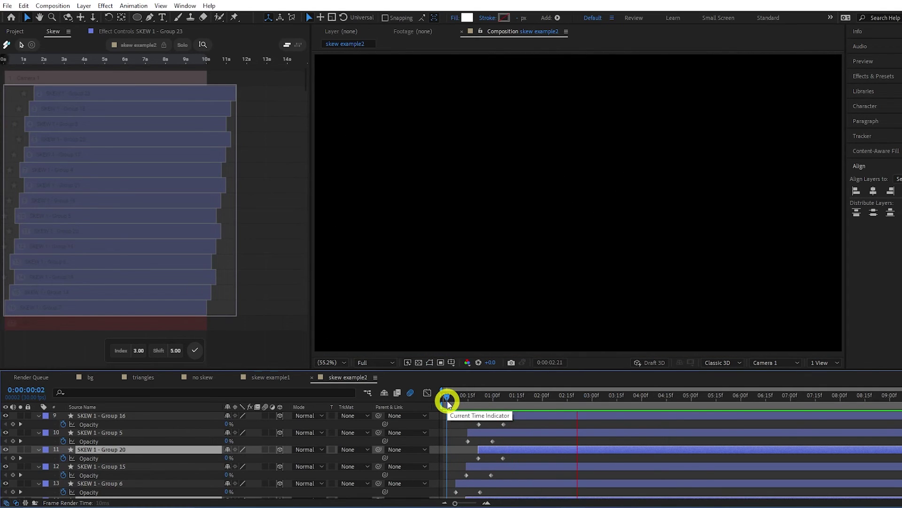
Select all 15 SKEW group layers, randomize their offsets until the latest starts at about 2.2 s, and play the animation.
click(84, 177)
drag(300, 97, 126, 309)
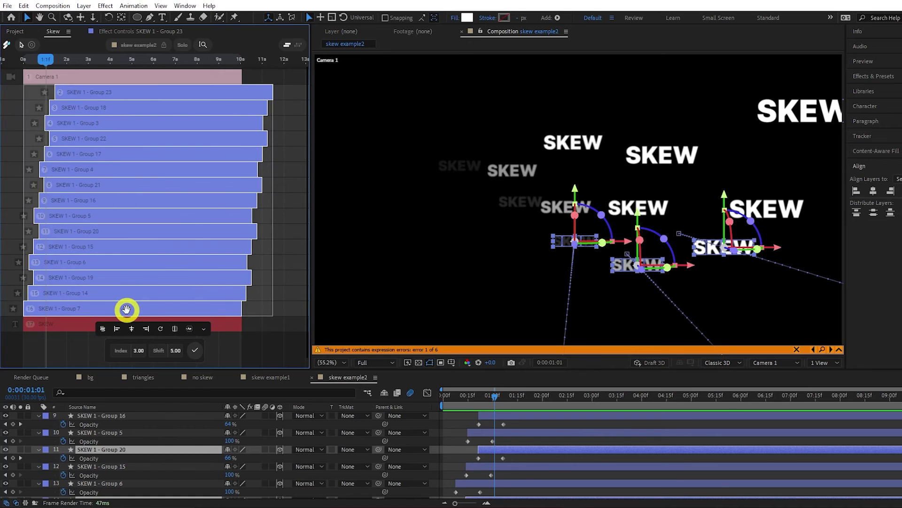
click(103, 328)
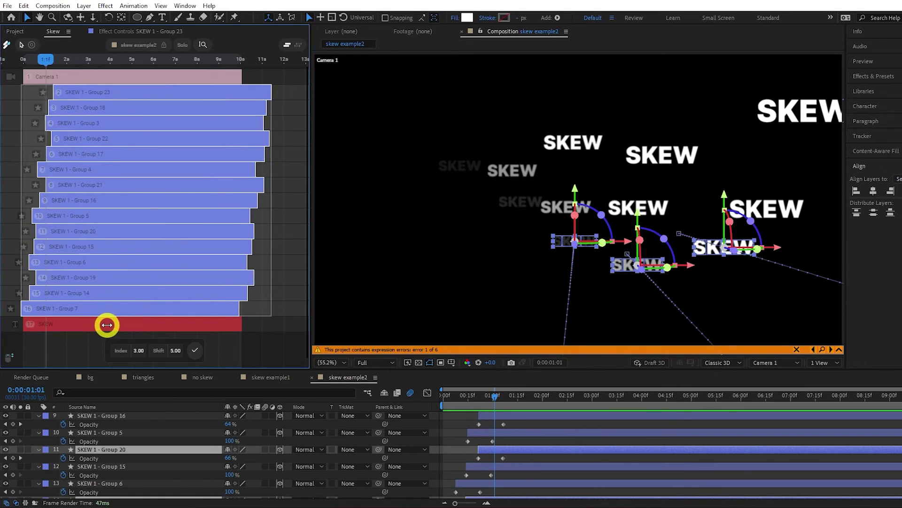
drag(102, 321, 93, 312)
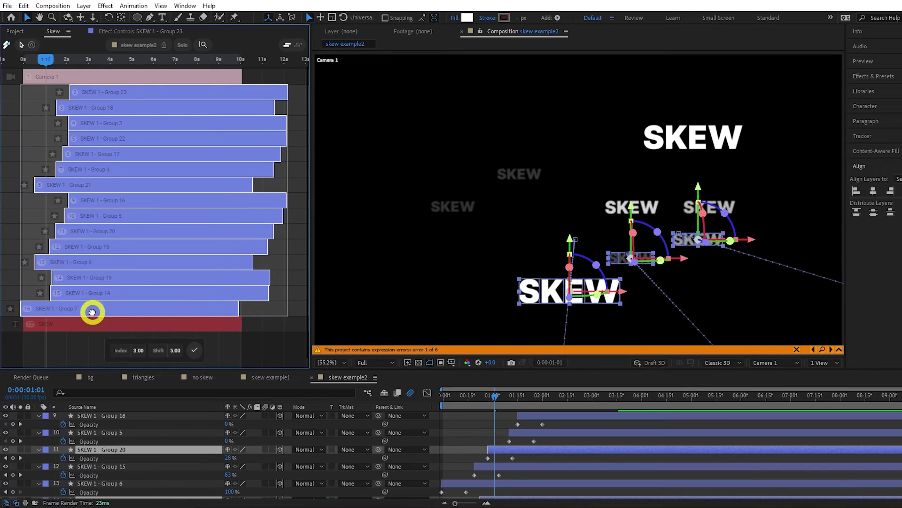
key(space)
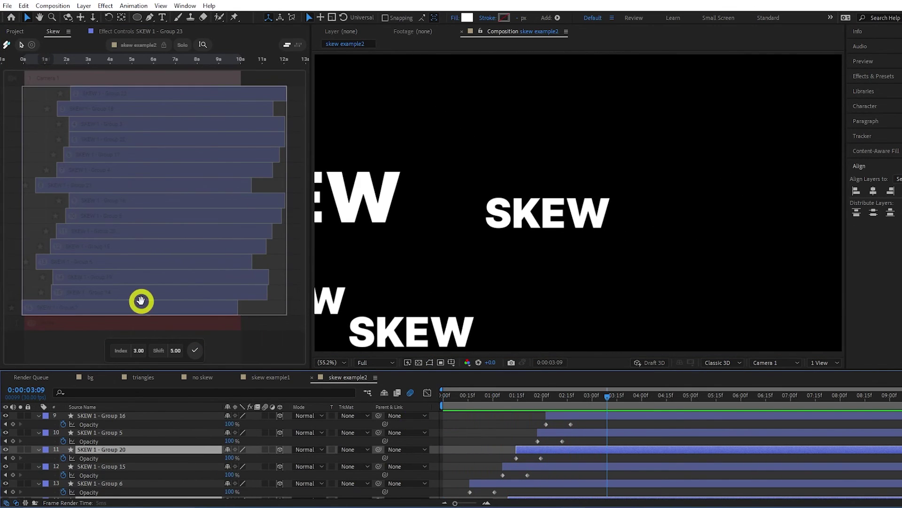
click(147, 320)
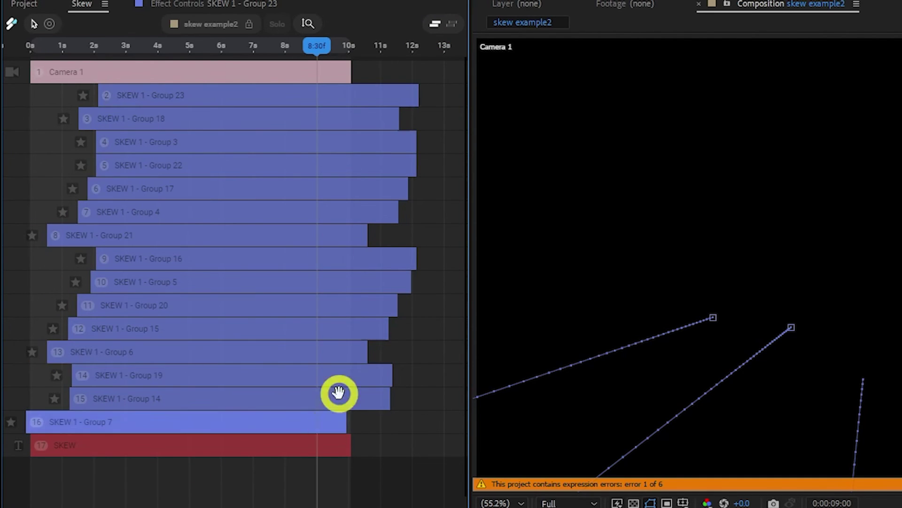
Select the out points of the 15 SKEW group layers, align them to the latest one and move them to 10 s.
click(449, 27)
drag(442, 91, 306, 425)
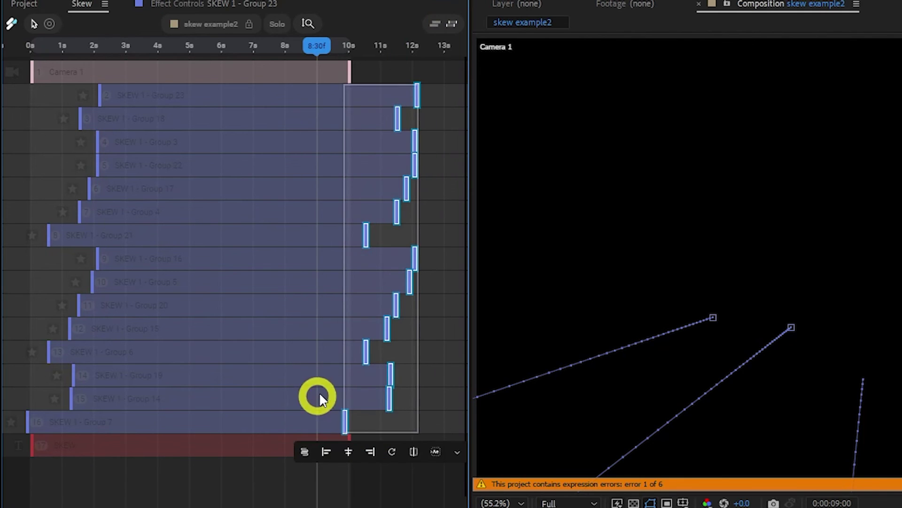
click(379, 454)
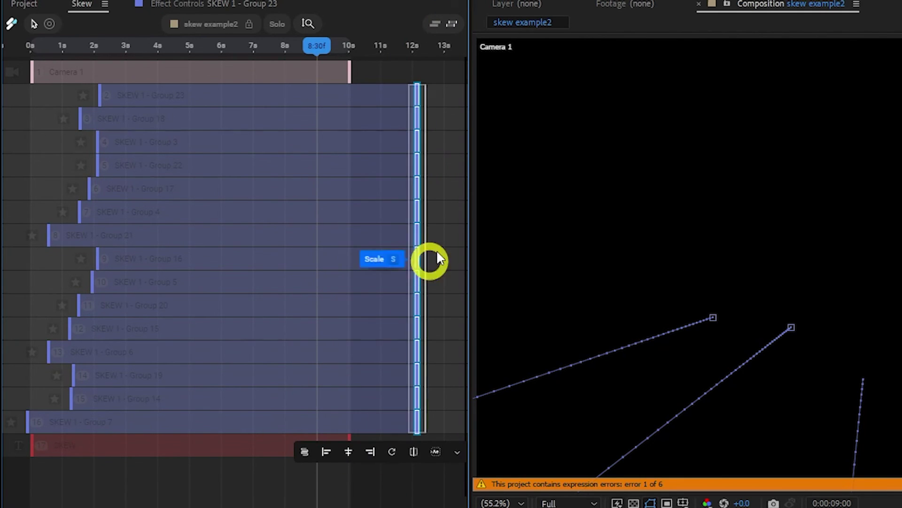
drag(419, 208, 351, 209)
click(418, 163)
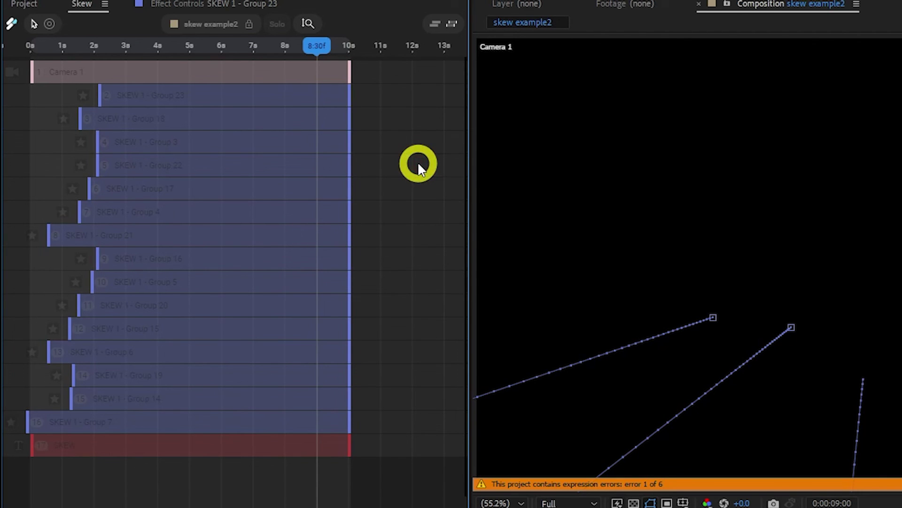
click(429, 23)
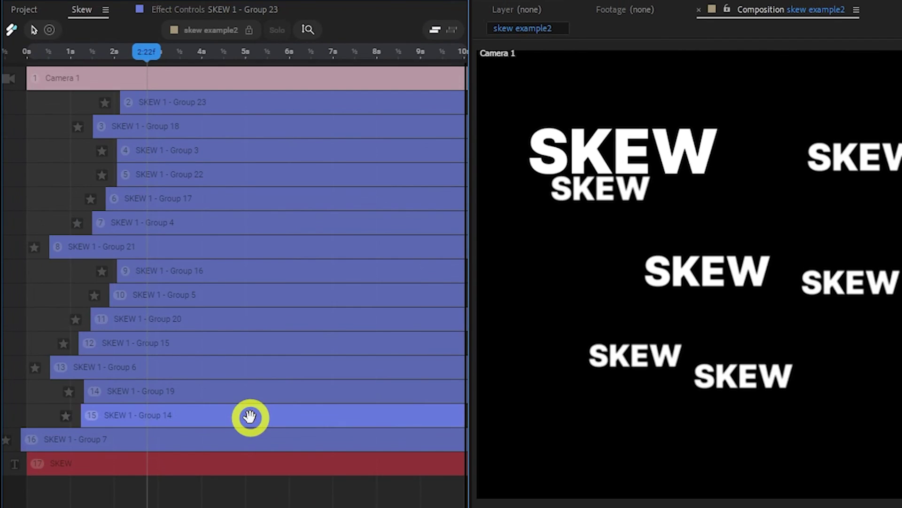
Reduce the height of the layer rows in the Skew timeline.
click(250, 439)
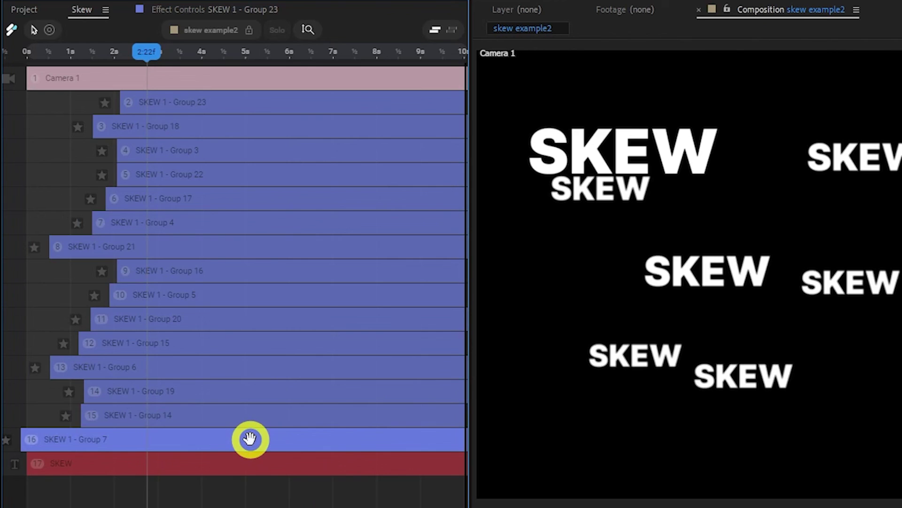
click(306, 30)
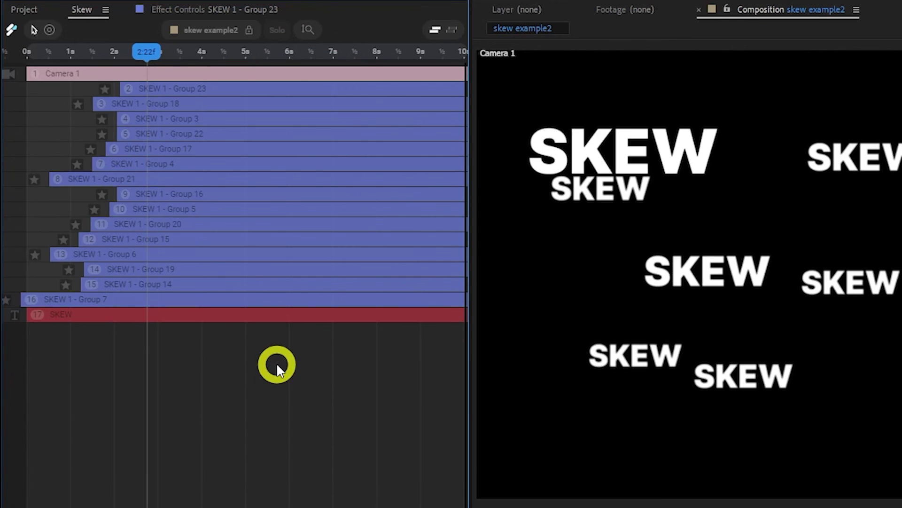